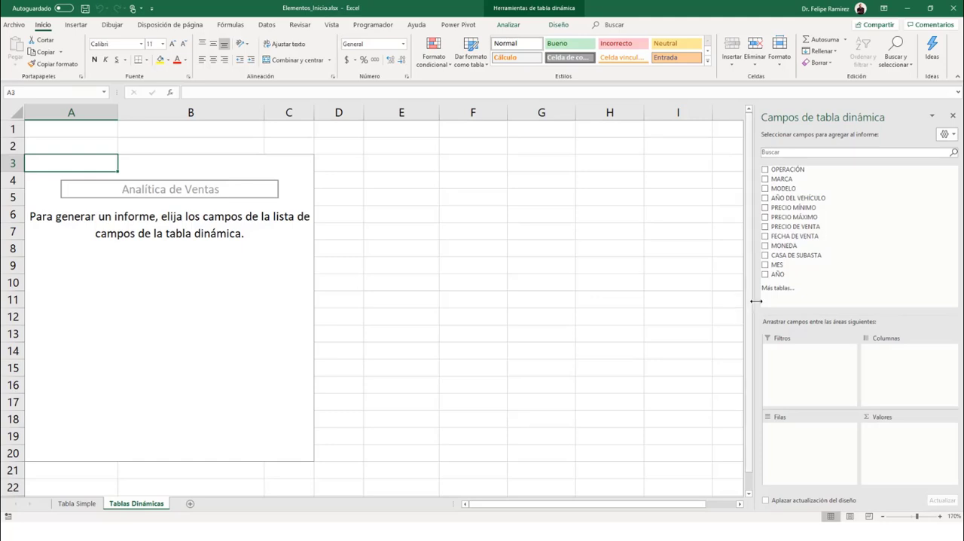
Resize the pivot table fields pane so that it is slightly wider than before
left_click_drag(727, 334, 596, 333)
left_click_drag(631, 301, 727, 306)
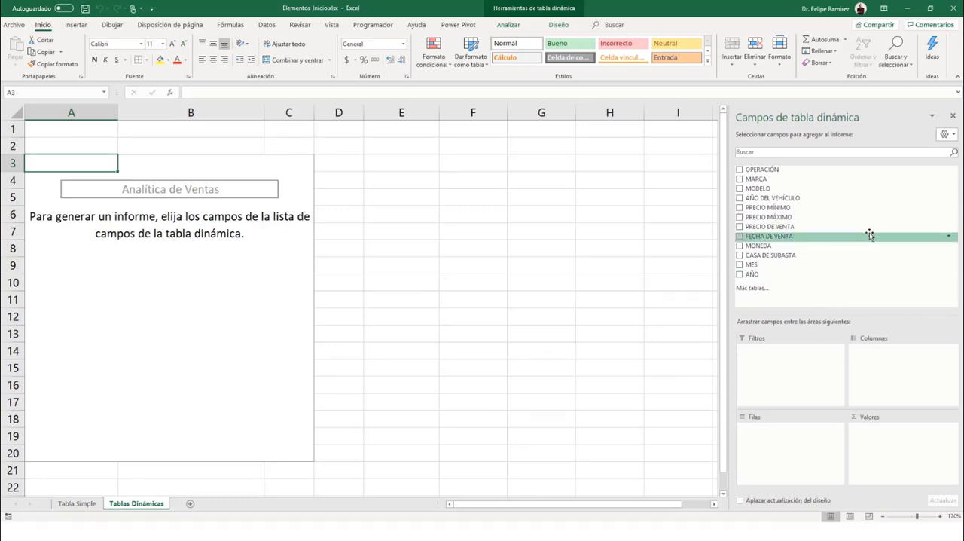
Try the fields pane layout with fields and areas side by side, followed by the layout with the fields section only
left_click(948, 139)
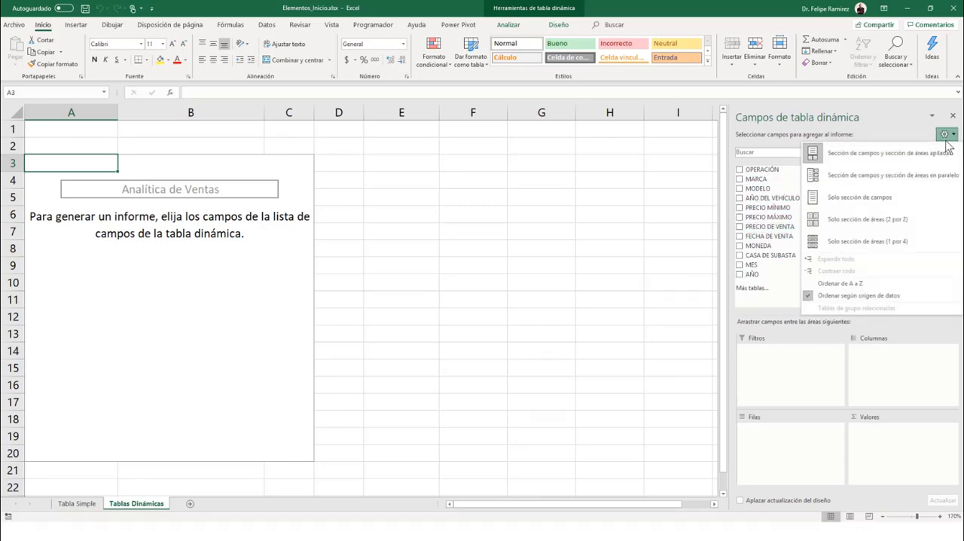
left_click(594, 165)
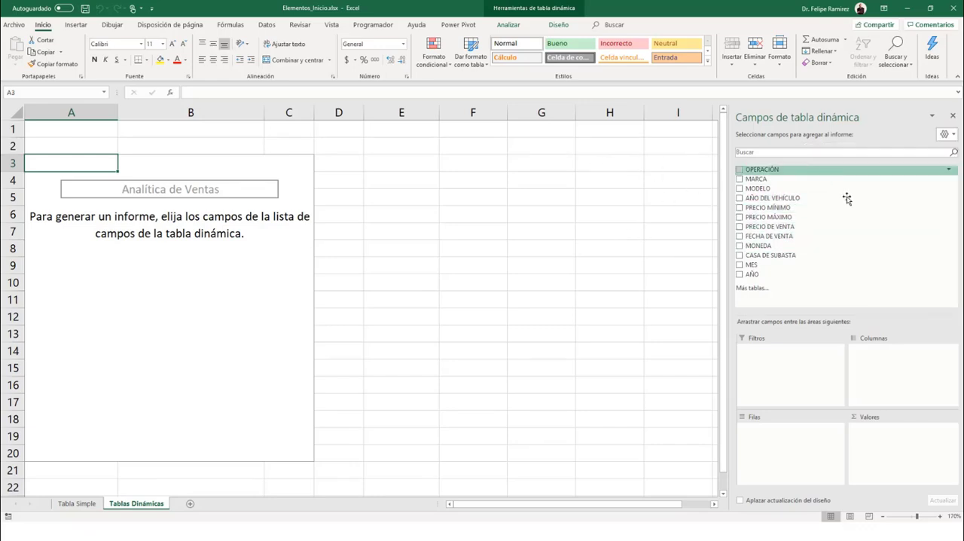
left_click(947, 134)
left_click(833, 174)
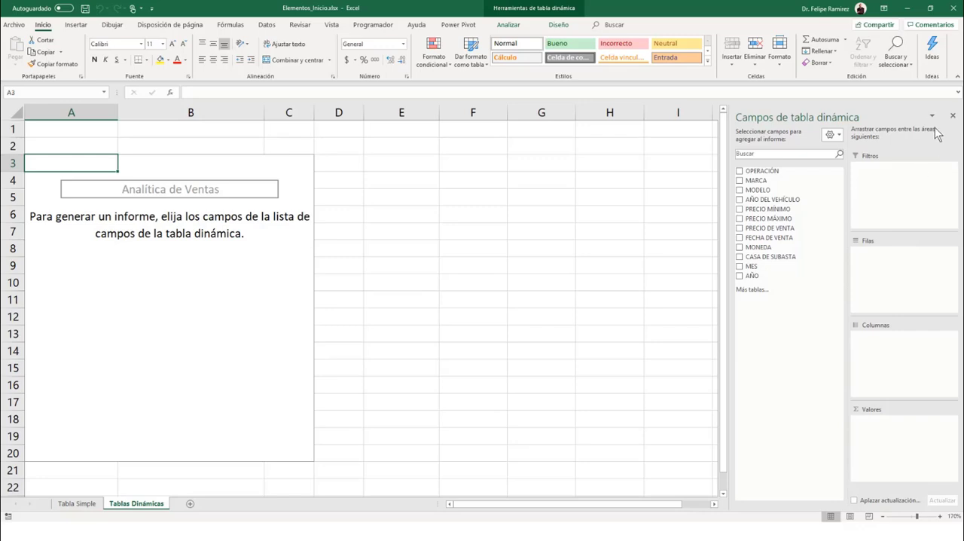
left_click(835, 136)
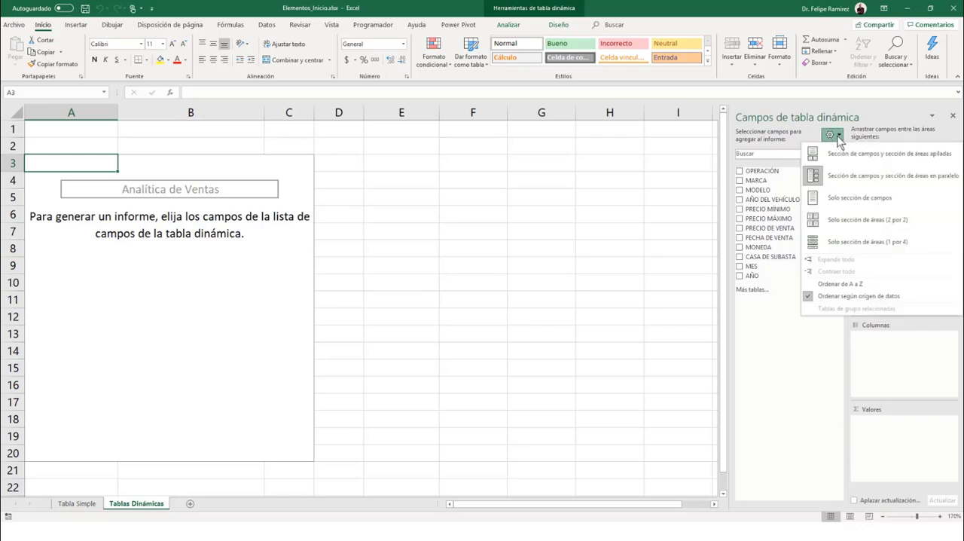
left_click(836, 197)
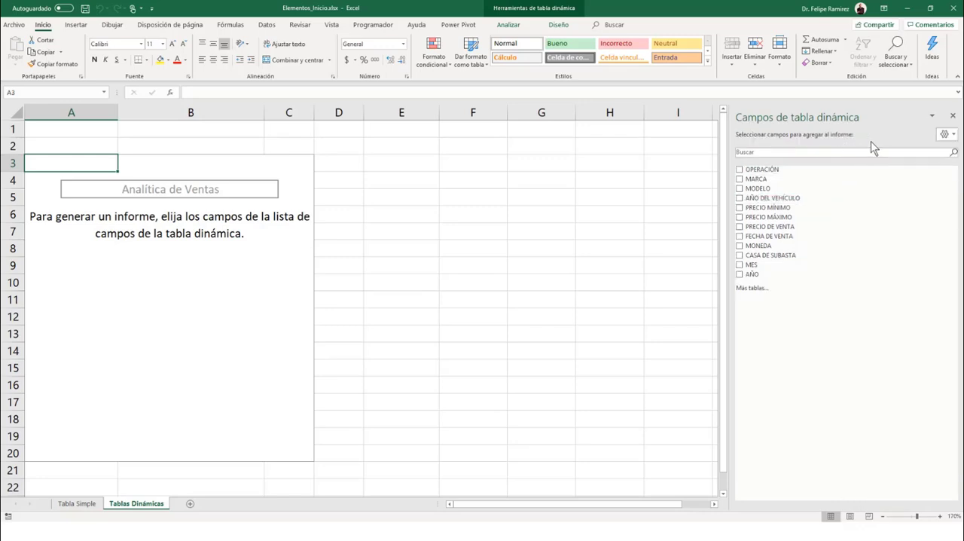
Show only the areas section (2 by 2) in the fields pane, and restore the stacked fields and areas layout
left_click(947, 134)
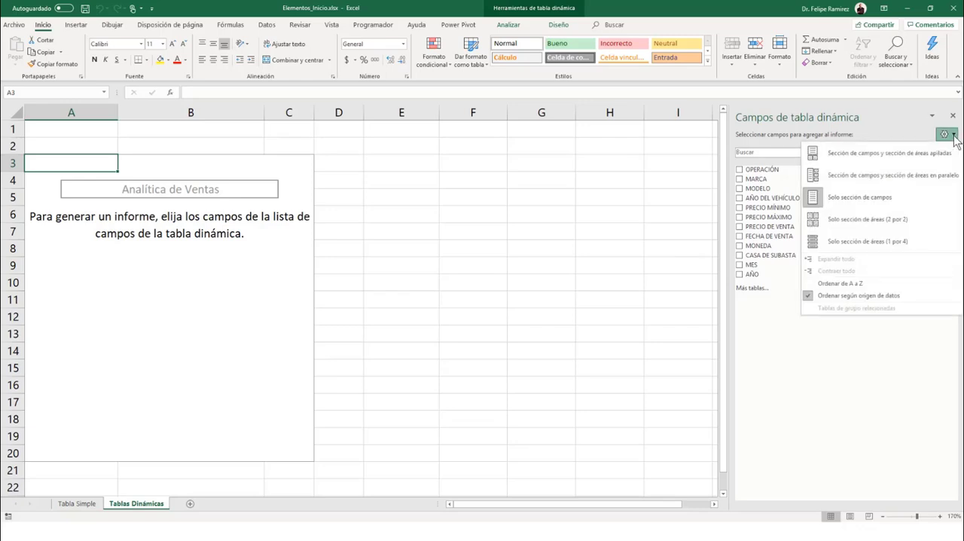
left_click(846, 218)
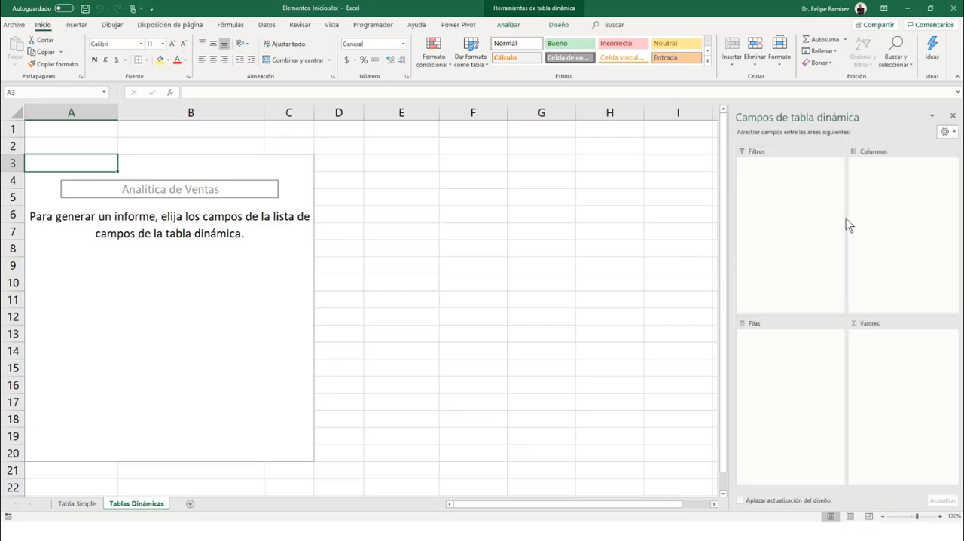
left_click(953, 135)
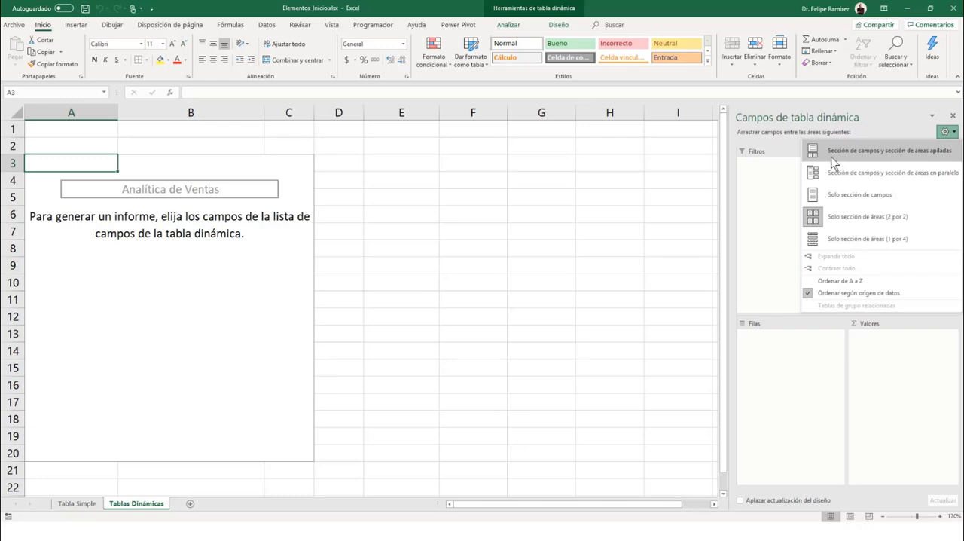
left_click(833, 161)
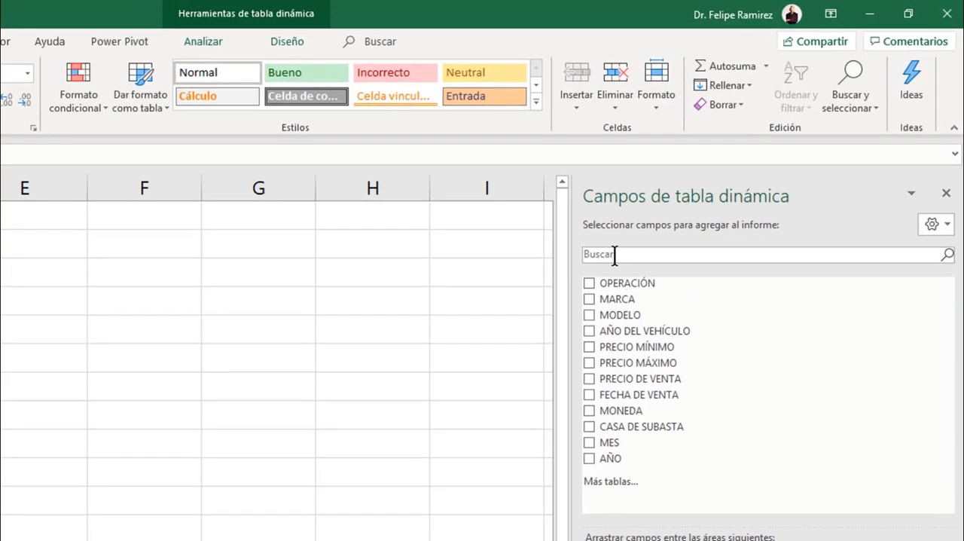
Search the pivot table field list for "precio" and clear the search text
left_click(615, 255)
type("precio")
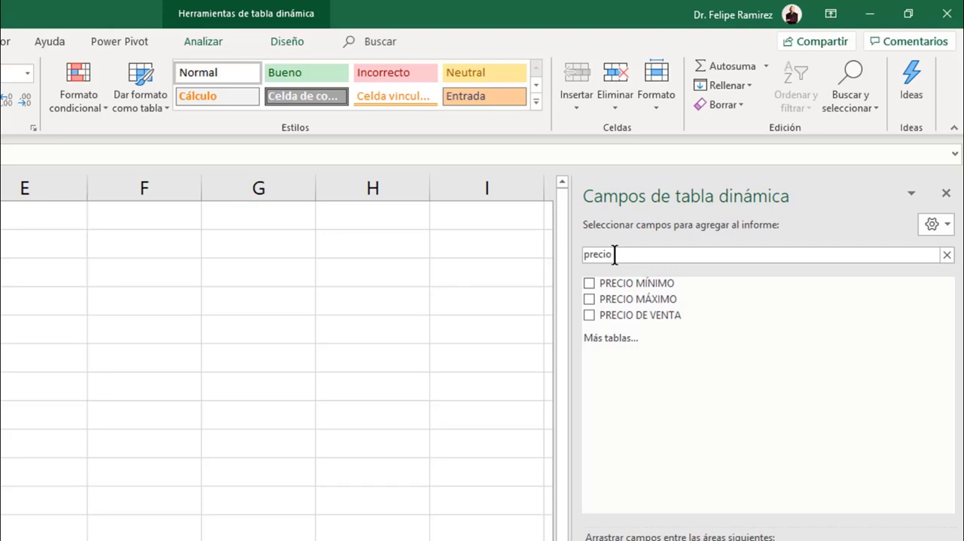
left_click_drag(631, 256, 585, 256)
key("BackSpace")
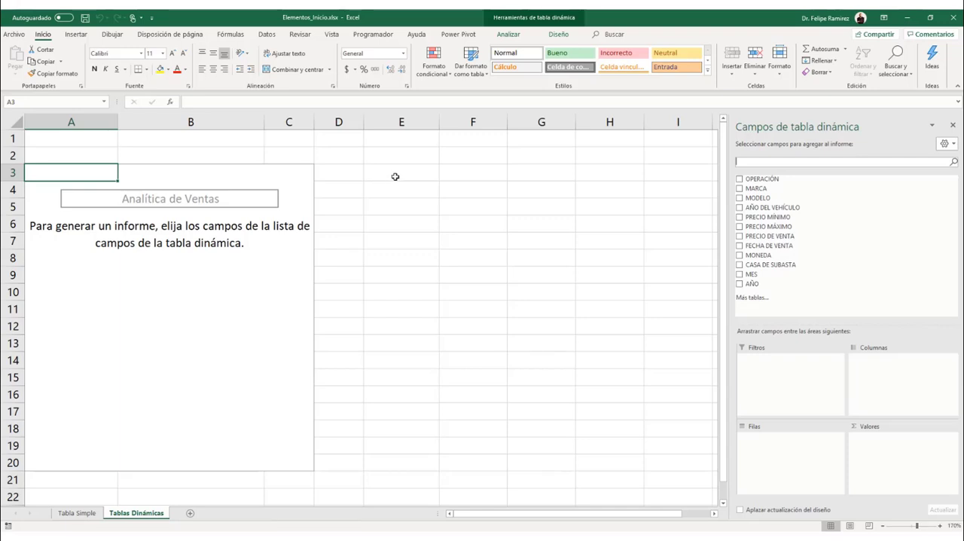
Select cell E3 outside the pivot table, reselect the pivot table, and toggle its field list off and back on
left_click(395, 176)
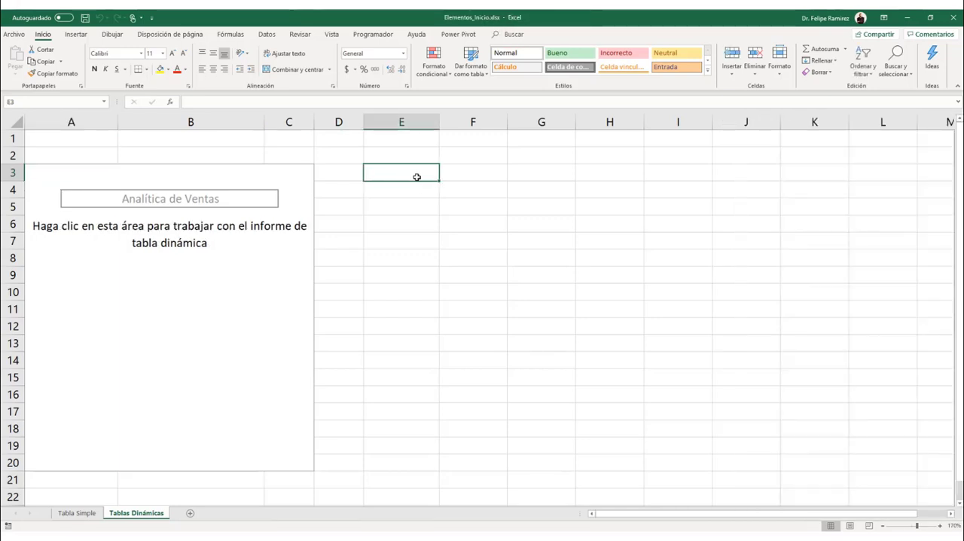
left_click(49, 177)
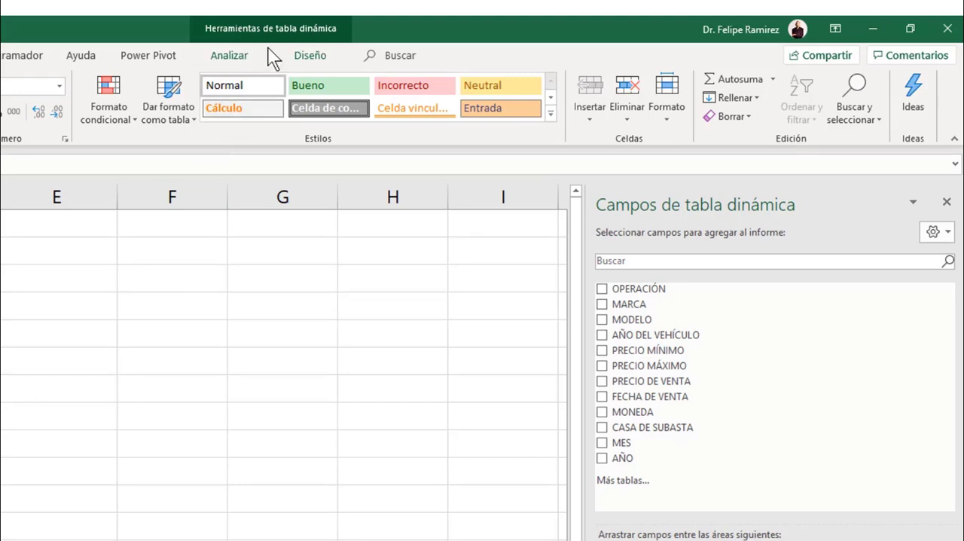
left_click(242, 64)
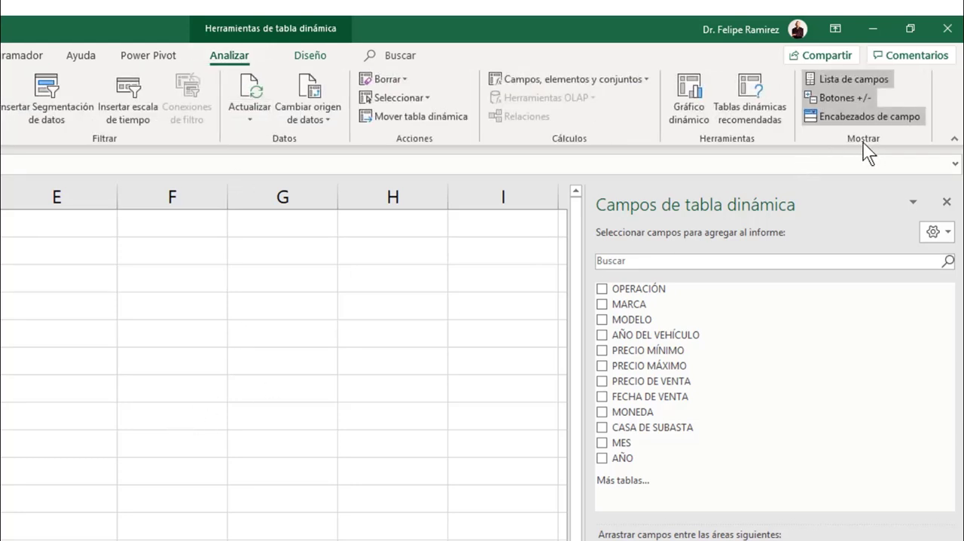
left_click(853, 80)
left_click(853, 79)
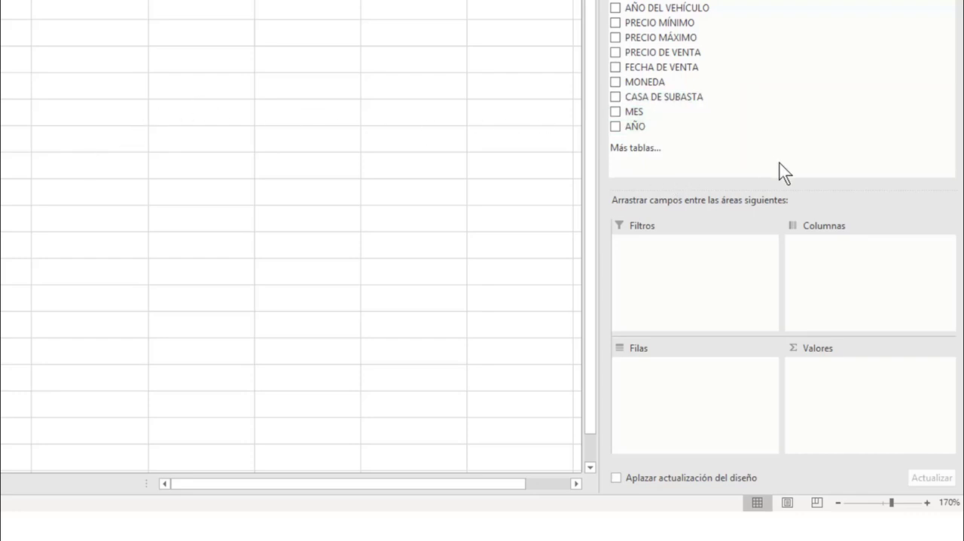
Add PRECIO DE VENTA to the pivot table values and format cell A4 as Moneda with the $ symbol and 0 decimals
left_click(615, 53)
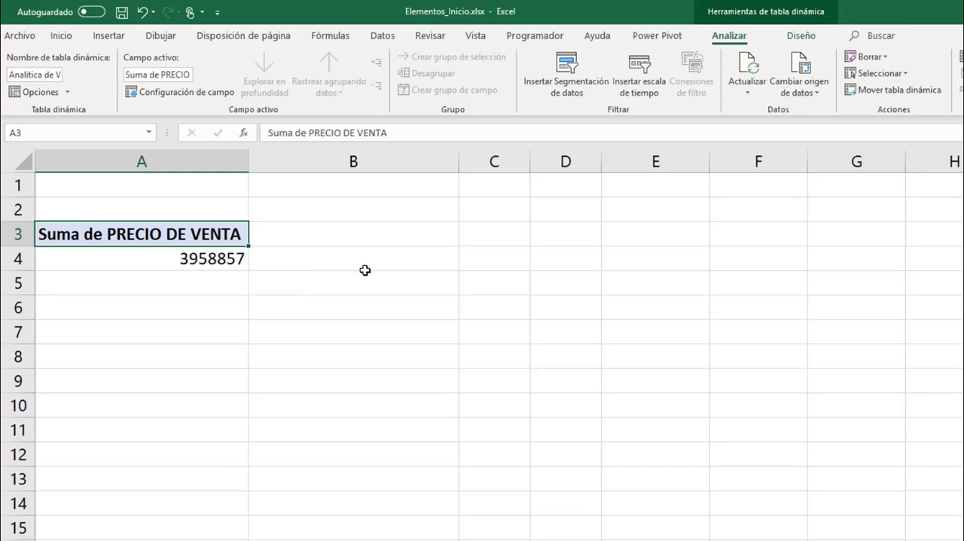
left_click(214, 259)
right_click(215, 259)
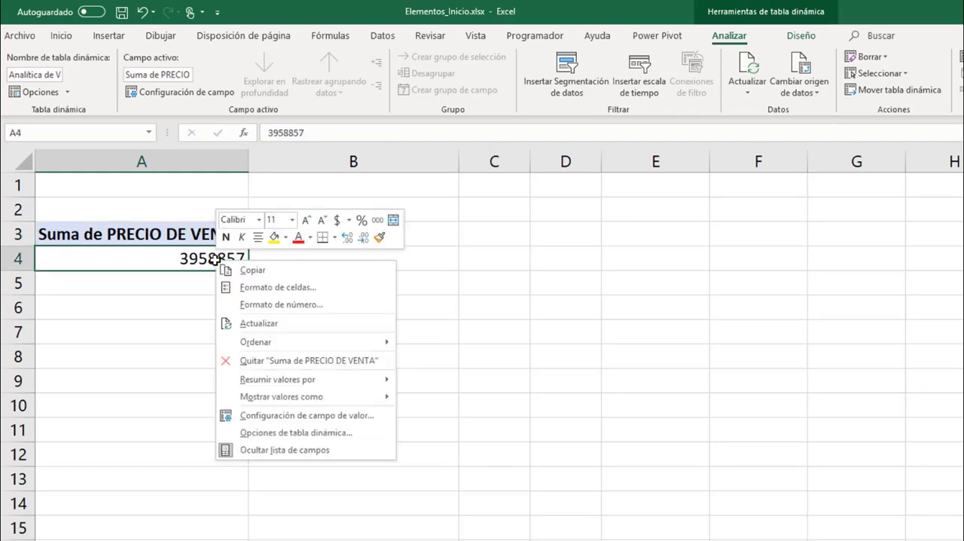
key("Escape")
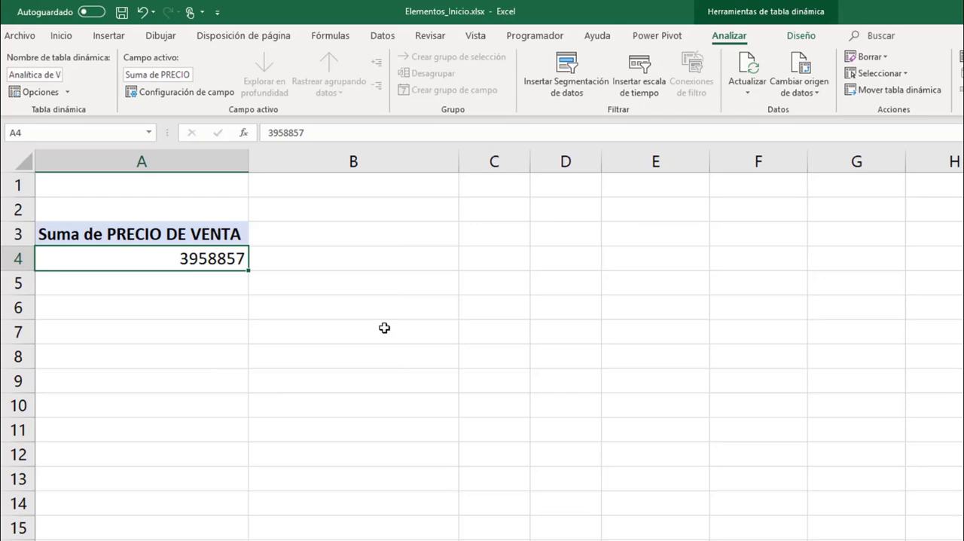
key("ctrl+1")
left_click(96, 205)
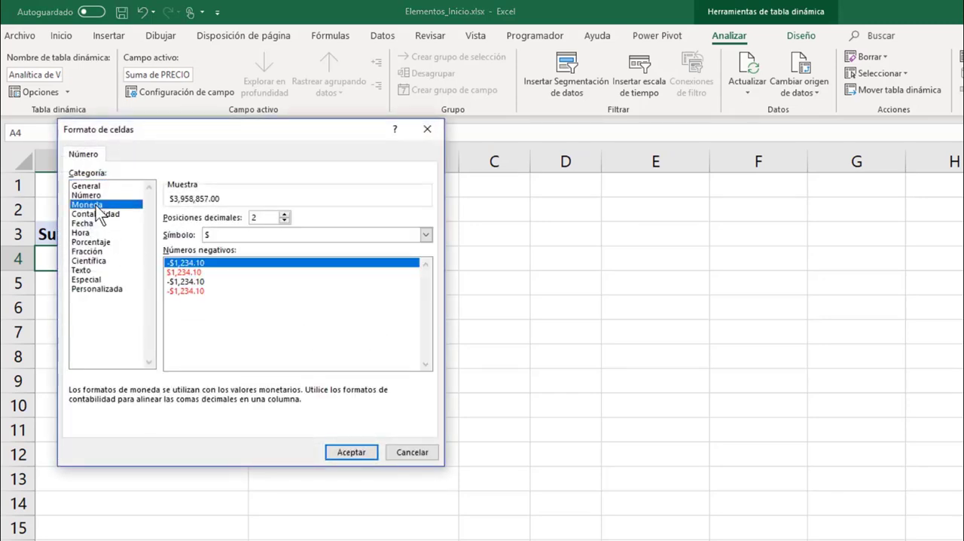
left_click(285, 221)
left_click(285, 221)
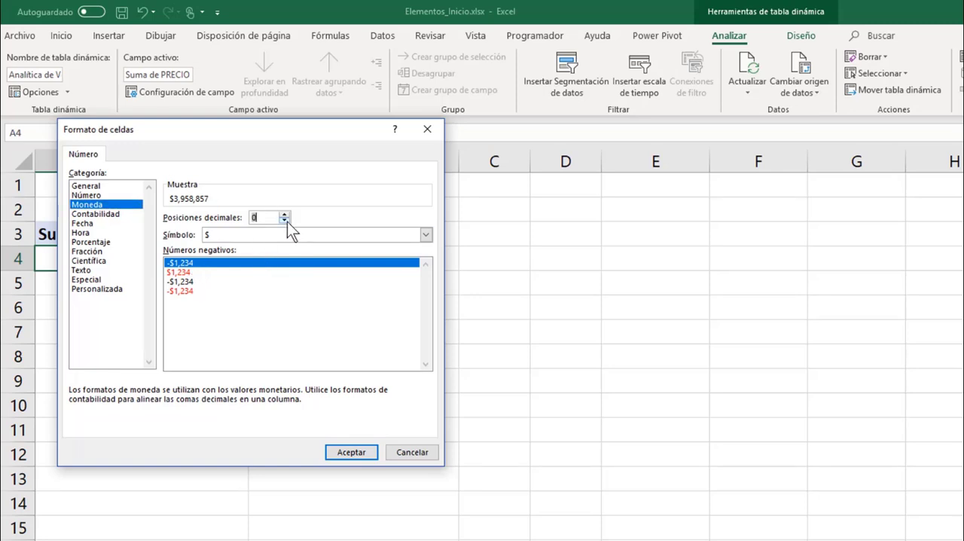
left_click(349, 454)
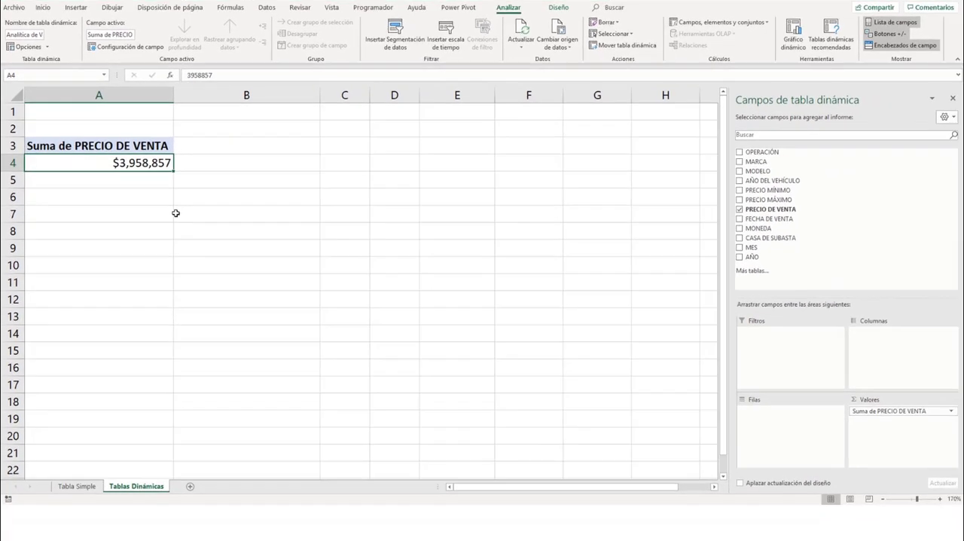
Remove and re-add PRECIO DE VENTA, and give the value field a Moneda number format with $ and 0 decimals
left_click(740, 210)
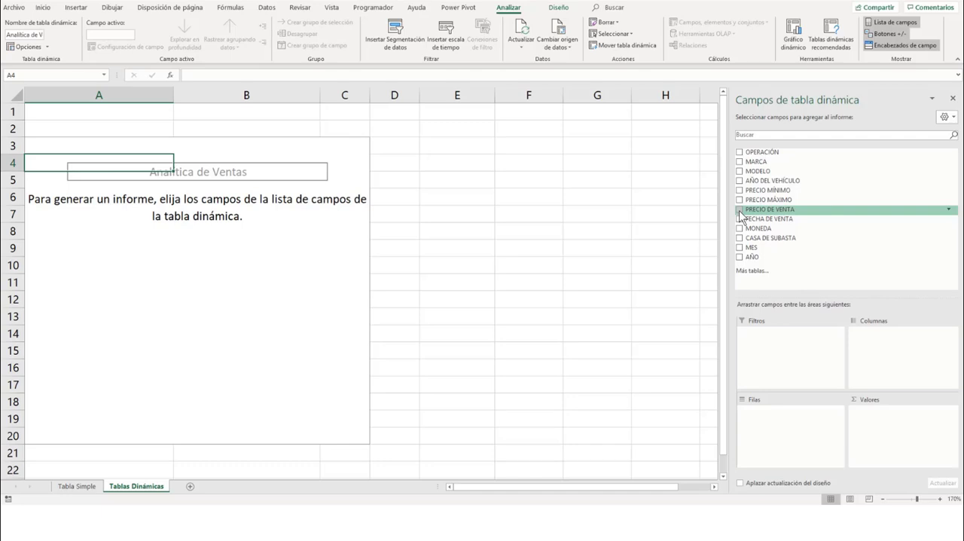
left_click(740, 210)
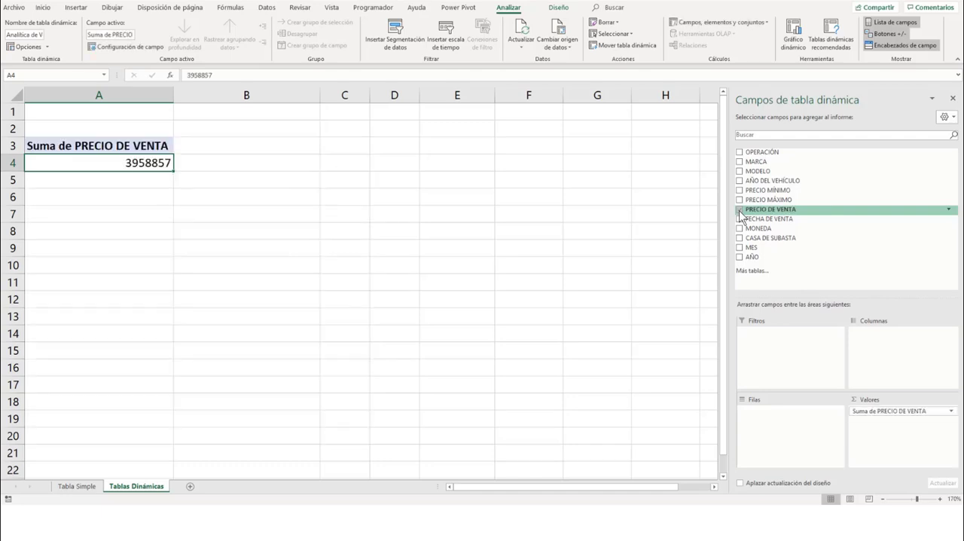
right_click(159, 161)
left_click(187, 189)
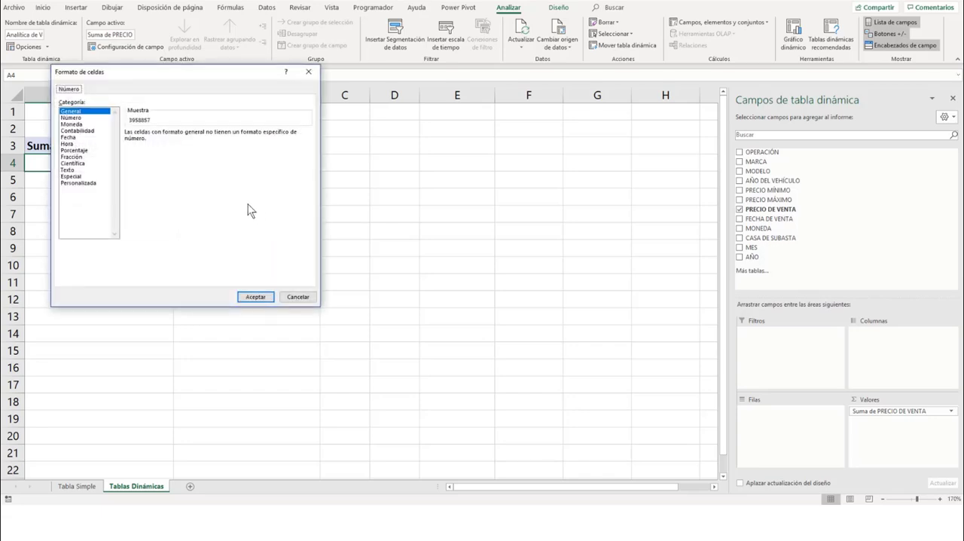
left_click(73, 124)
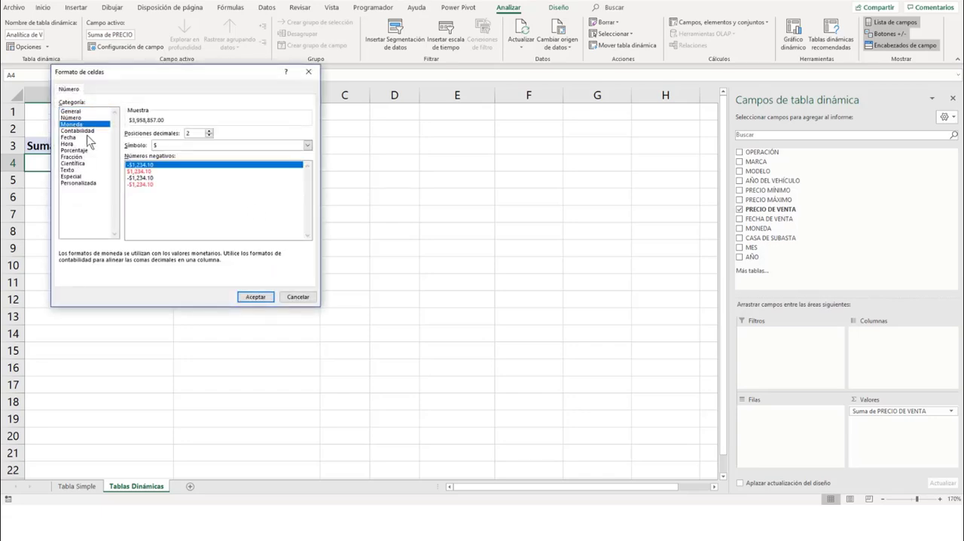
double_click(210, 136)
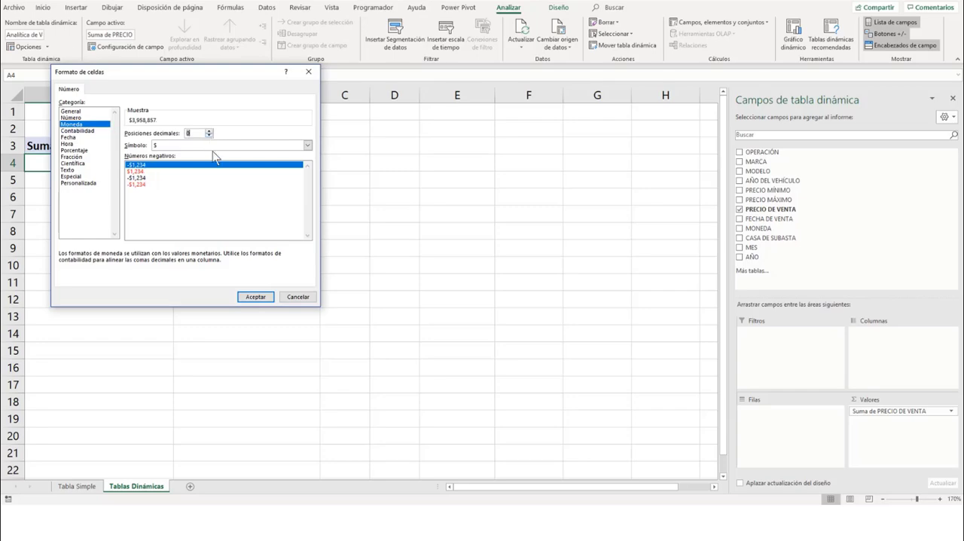
left_click(256, 297)
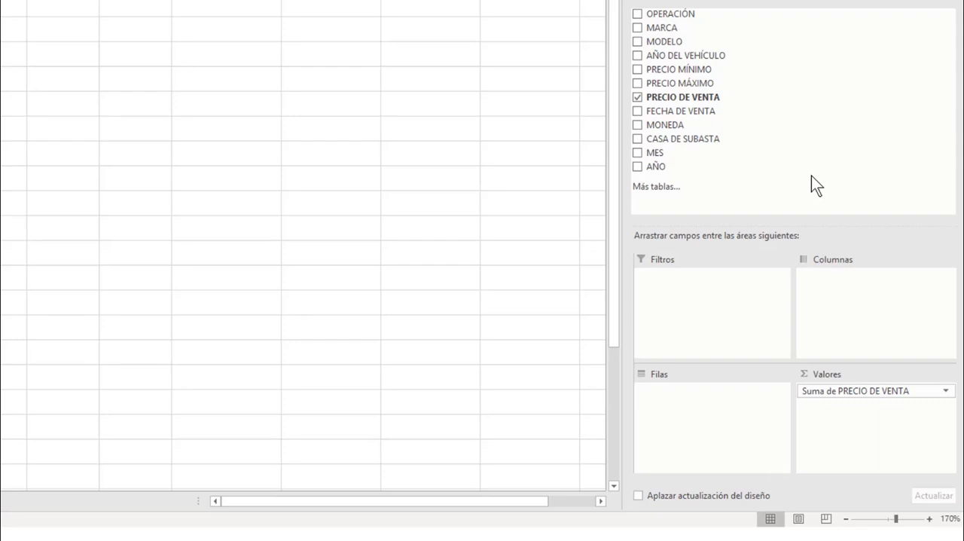
Remove PRECIO DE VENTA from the pivot table and place it three times in the Valores area
left_click(636, 98)
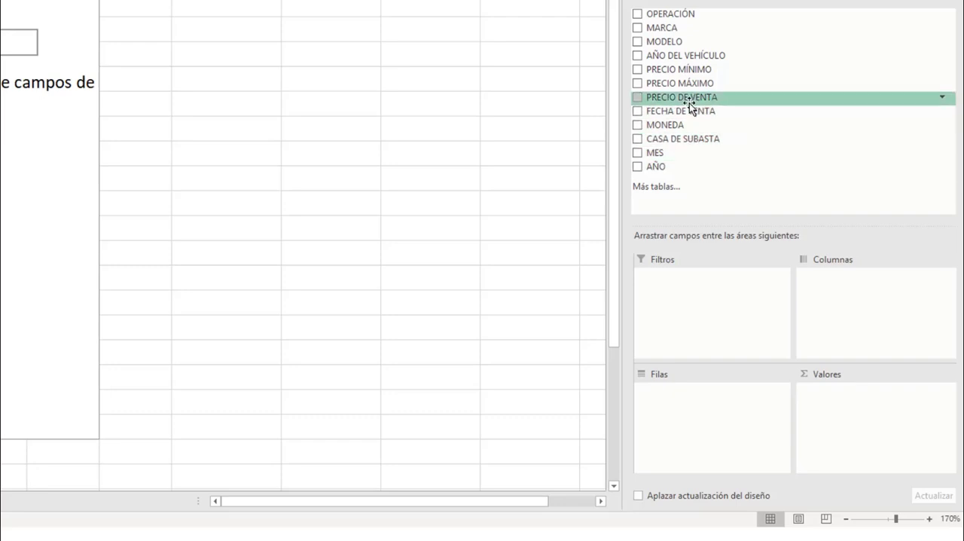
left_click_drag(687, 98, 902, 407)
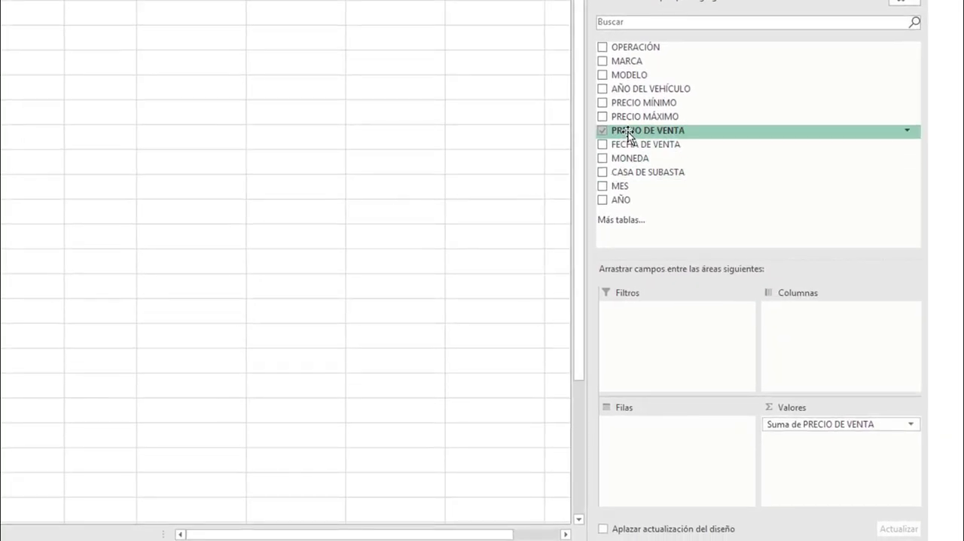
left_click_drag(629, 137, 812, 426)
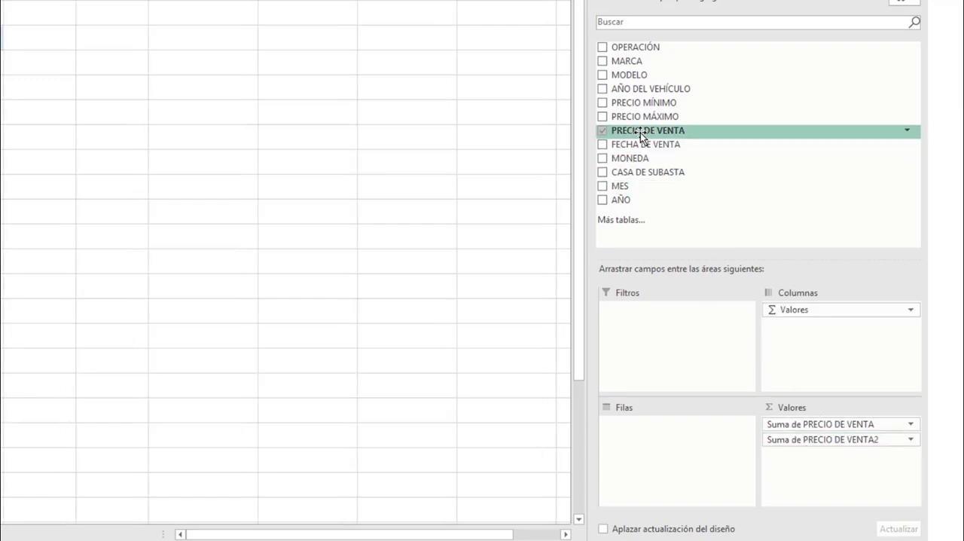
left_click_drag(640, 133, 799, 451)
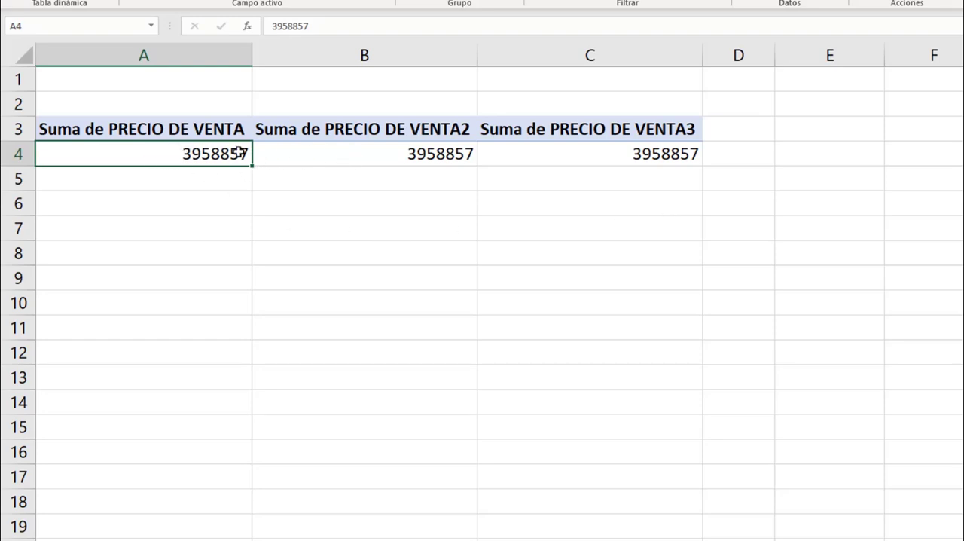
Summarise the second PRECIO DE VENTA value column by Promedio and the third by Máx
mouse_move(226, 157)
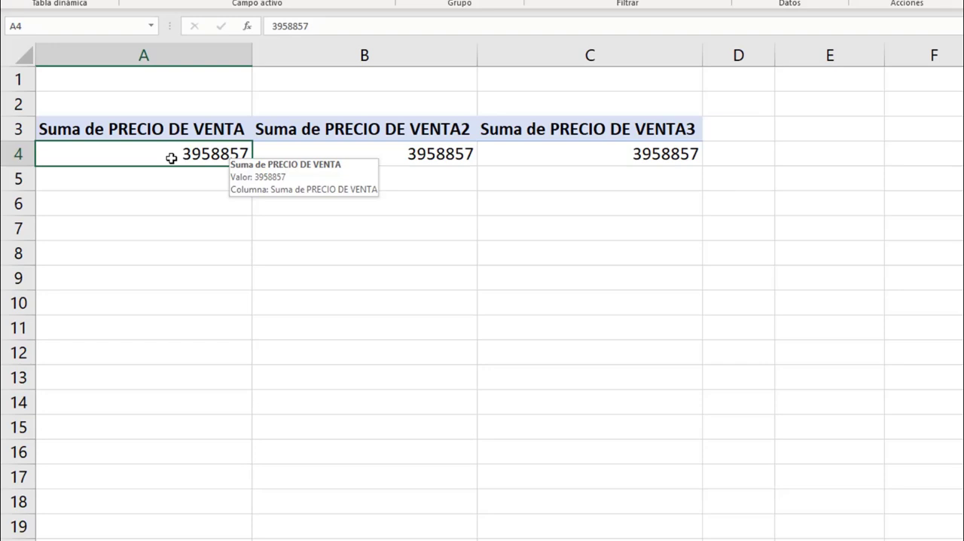
right_click(349, 153)
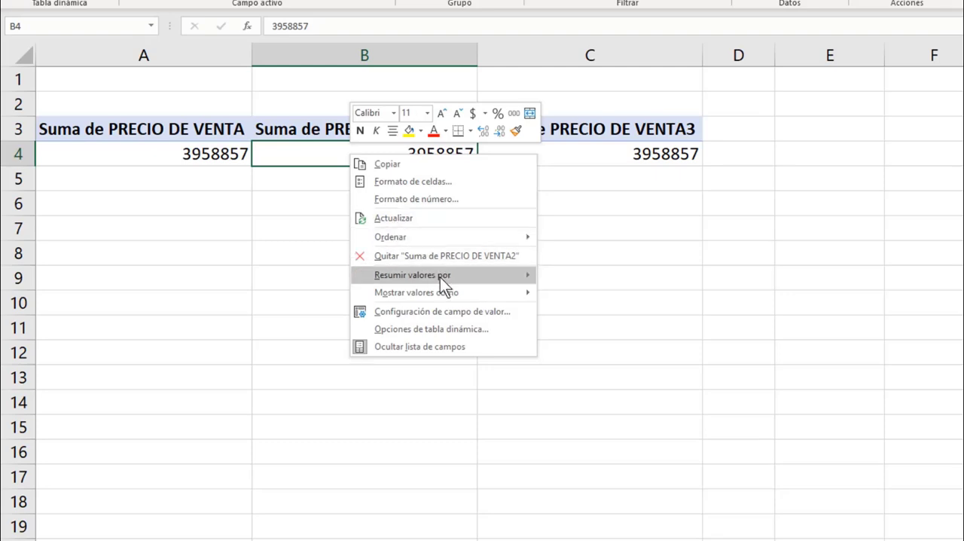
mouse_move(449, 277)
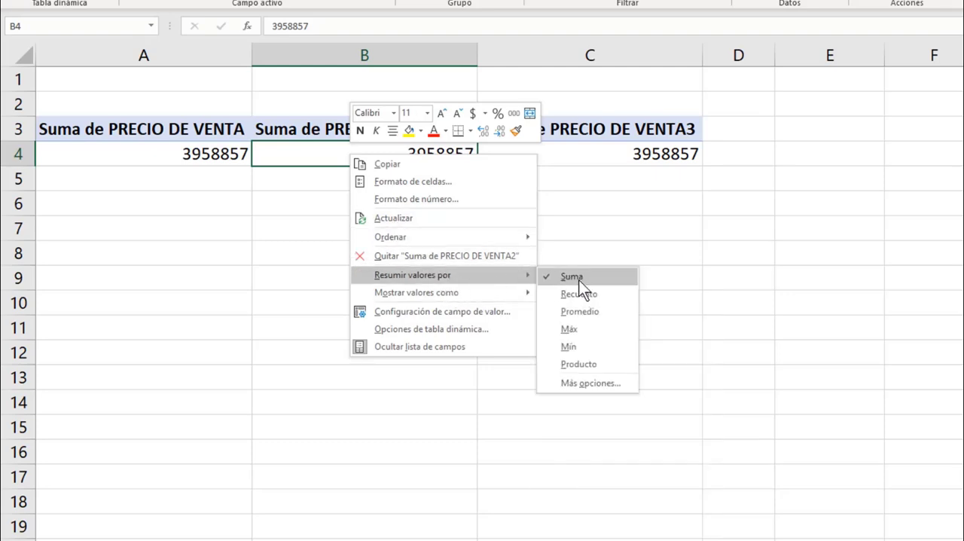
left_click(588, 310)
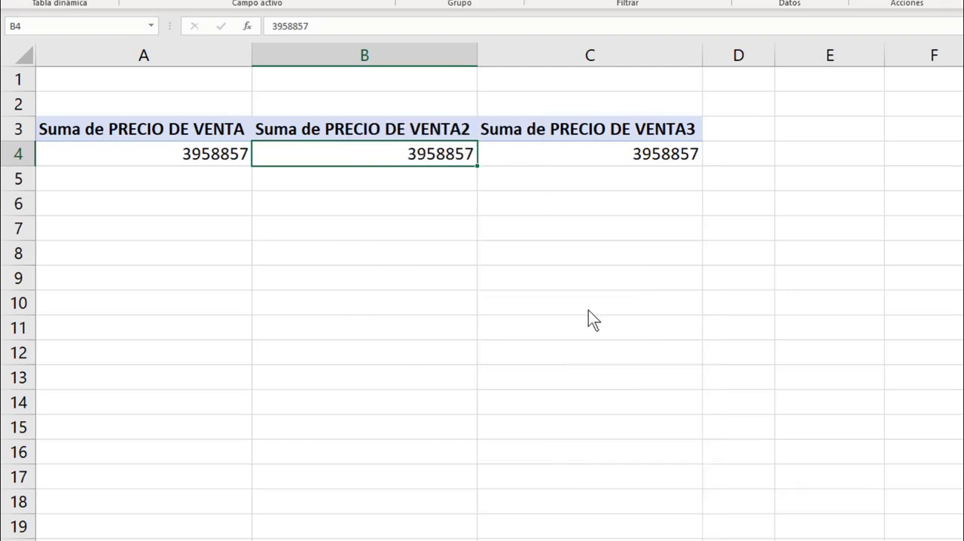
right_click(641, 154)
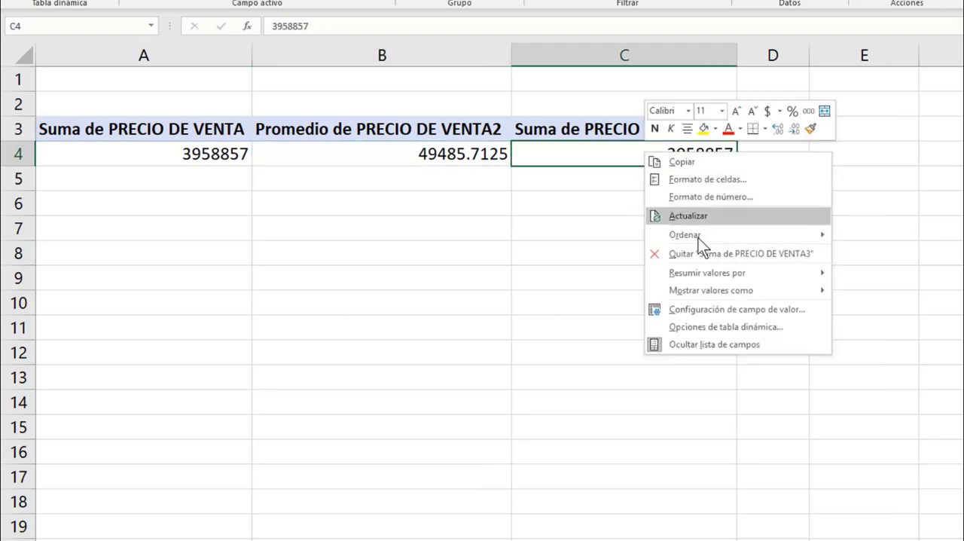
mouse_move(706, 272)
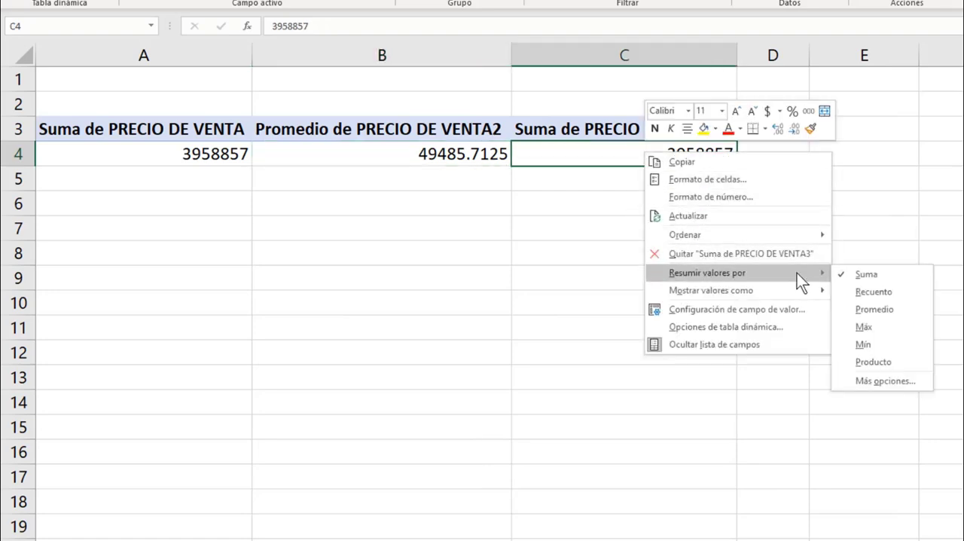
left_click(876, 329)
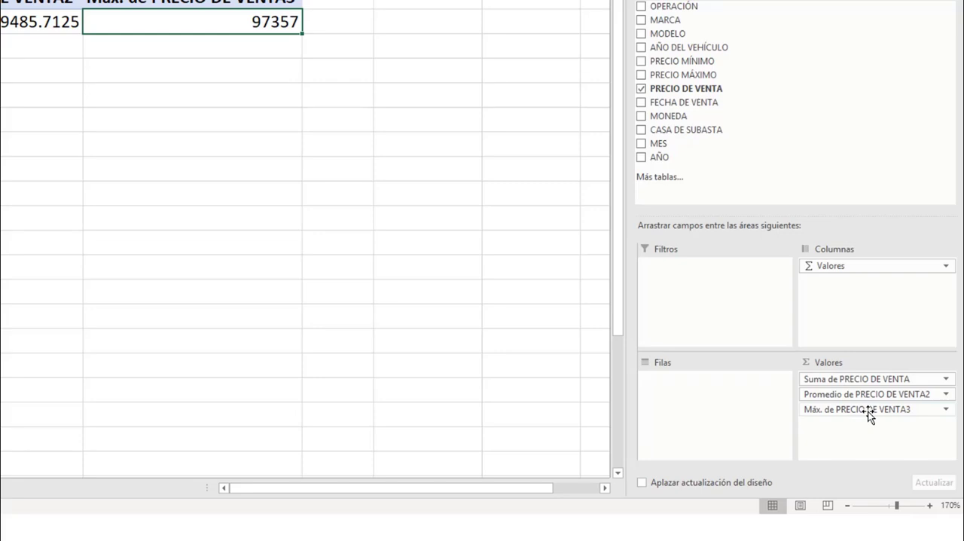
Remove all three PRECIO DE VENTA value fields from the Valores area, leaving the pivot table empty
left_click_drag(870, 417, 786, 155)
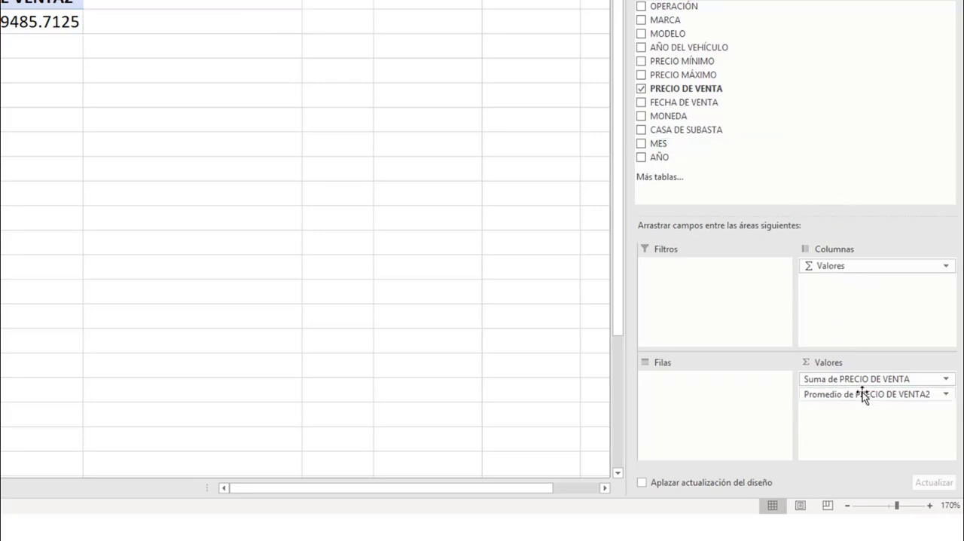
left_click_drag(864, 395, 765, 151)
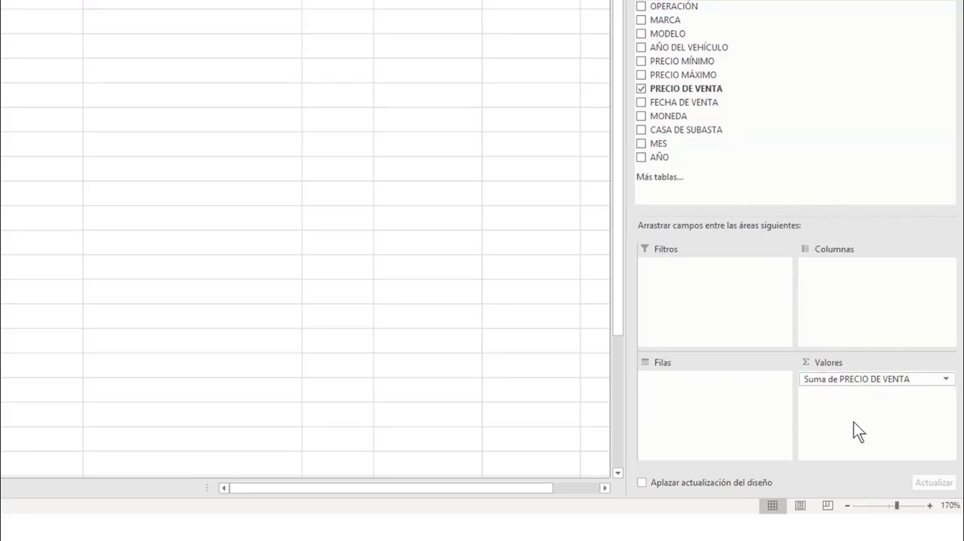
left_click_drag(860, 386, 533, 317)
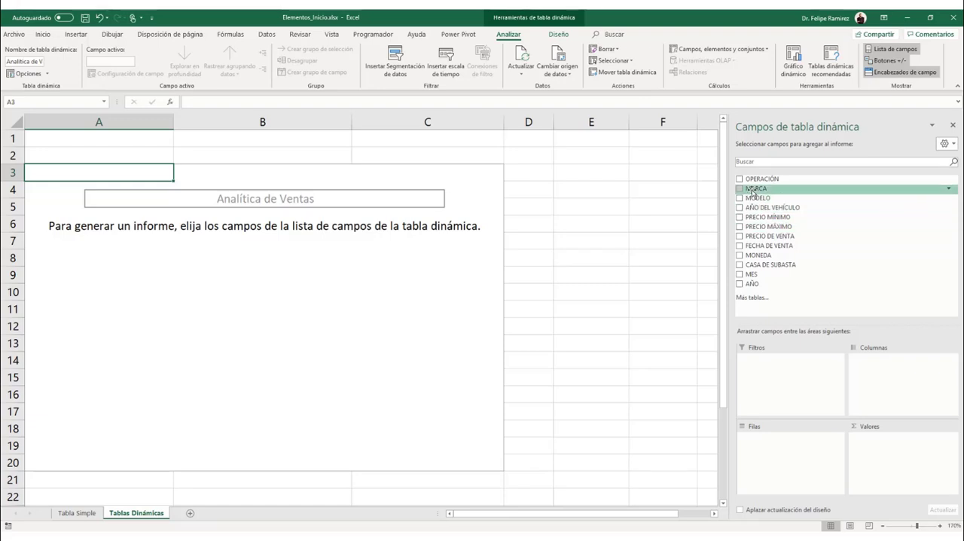
Place MARCA in the Valores area and take it back out of the pivot table
left_click_drag(752, 191, 874, 437)
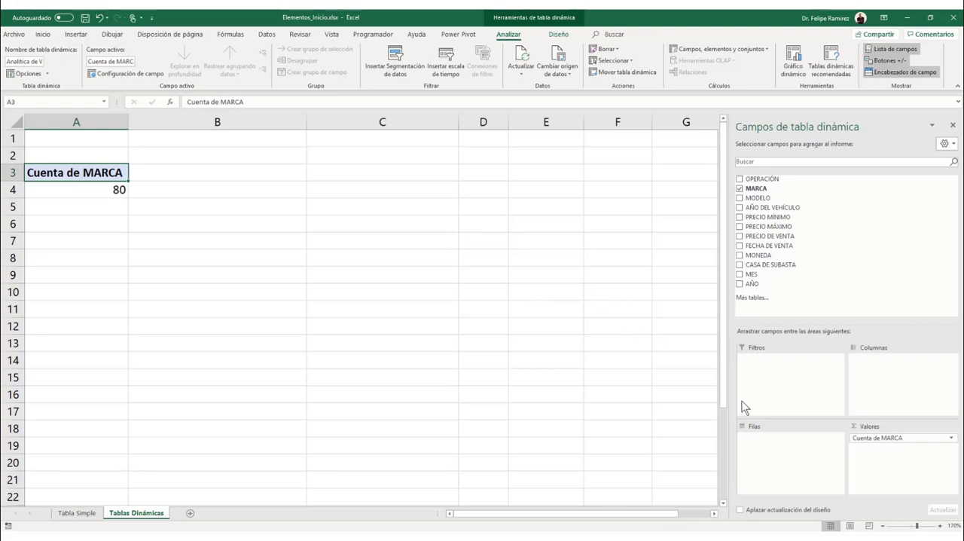
left_click_drag(879, 439, 820, 267)
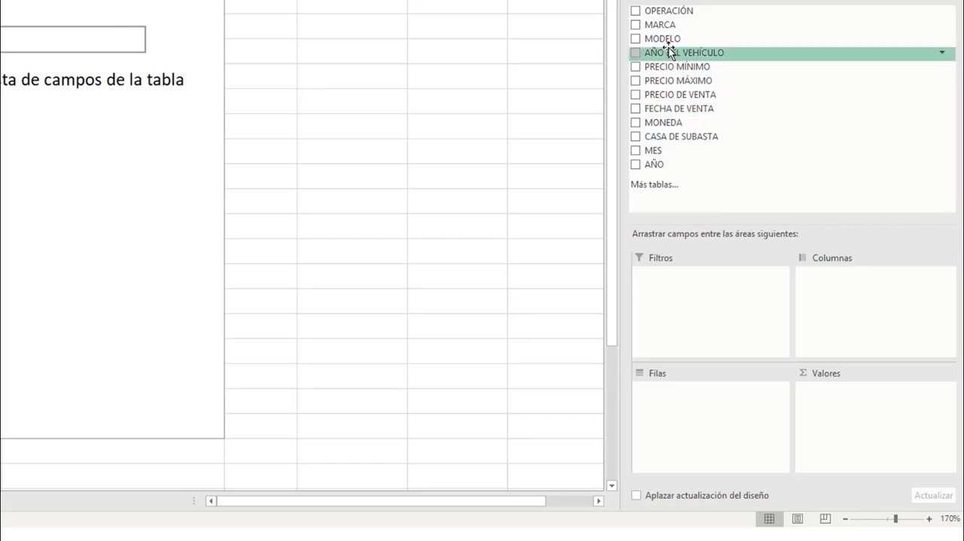
Place MARCA in the Filas area and PRECIO DE VENTA in the Valores area of the pivot table
left_click_drag(666, 29, 684, 388)
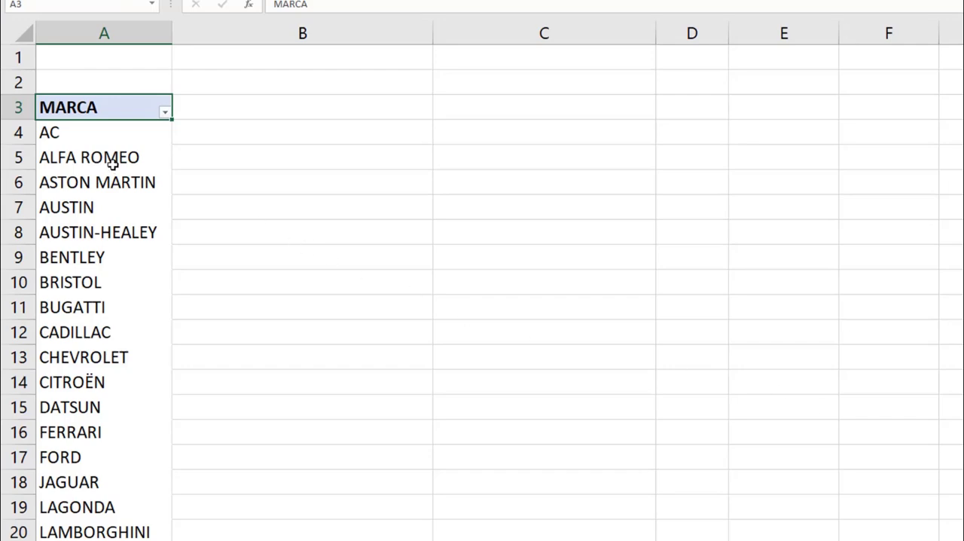
scroll(125, 207, "down", 4)
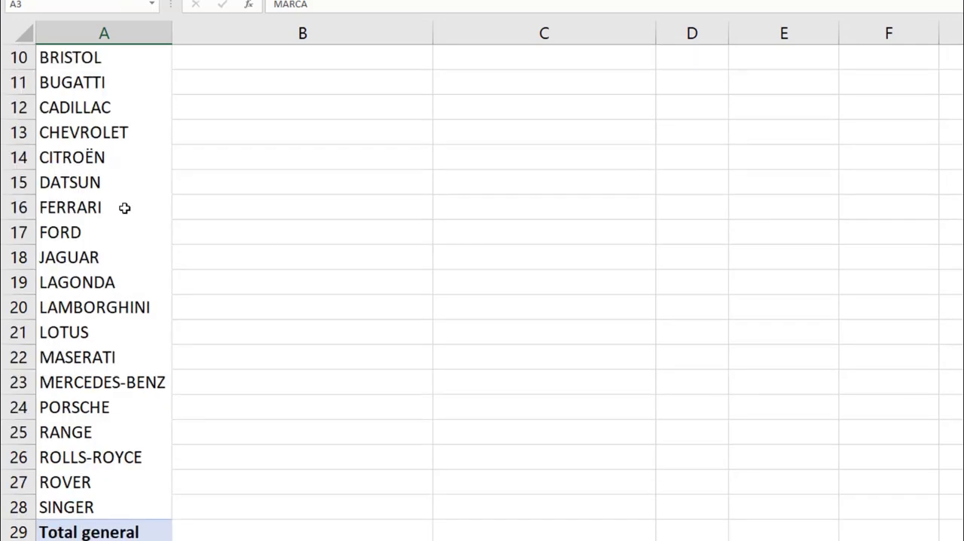
scroll(125, 217, "up", 4)
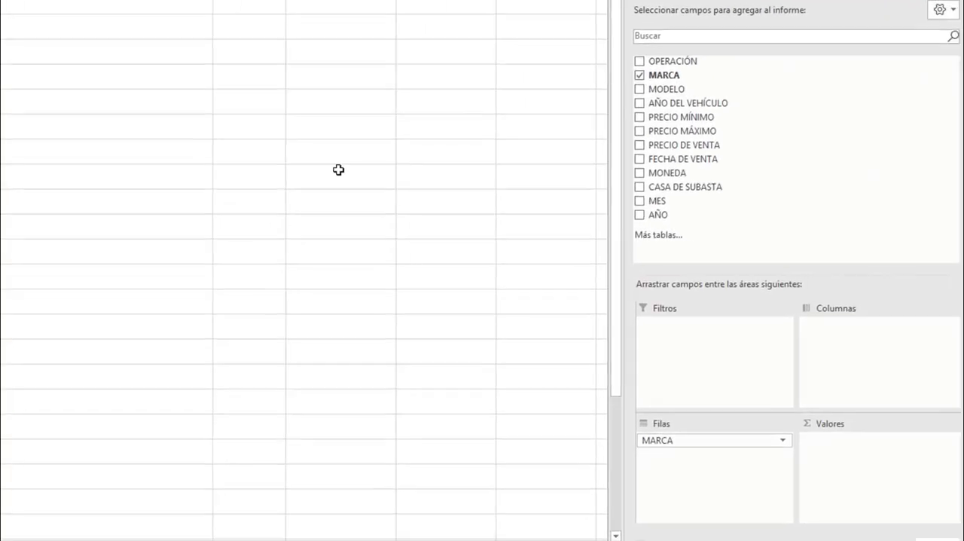
left_click_drag(676, 149, 829, 445)
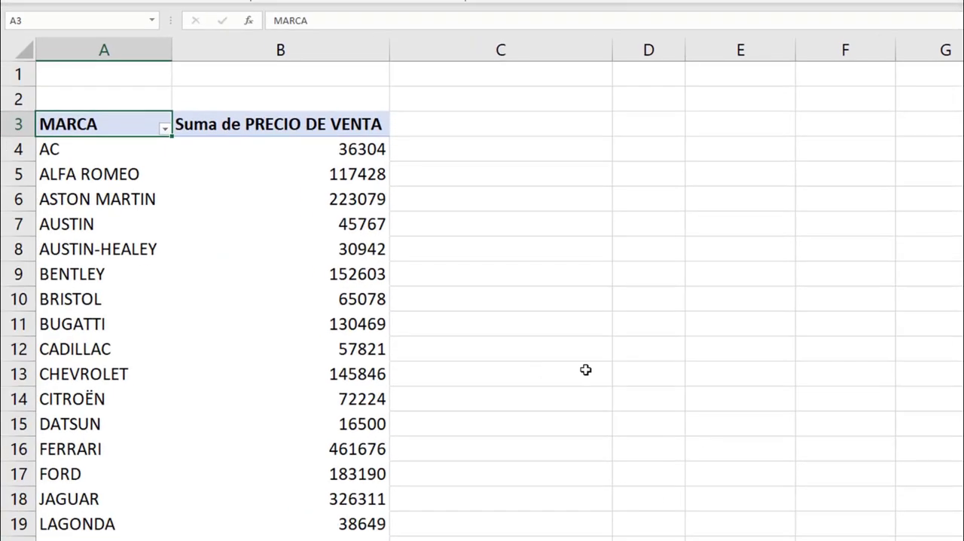
Give the PRECIO DE VENTA value field a Moneda number format with the $ symbol and 0 decimals
right_click(344, 148)
left_click(390, 194)
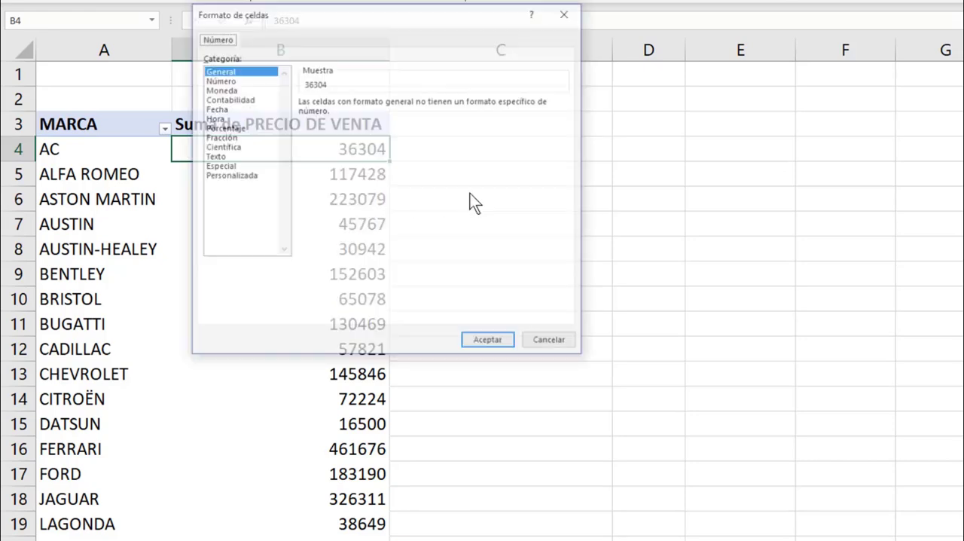
left_click(214, 90)
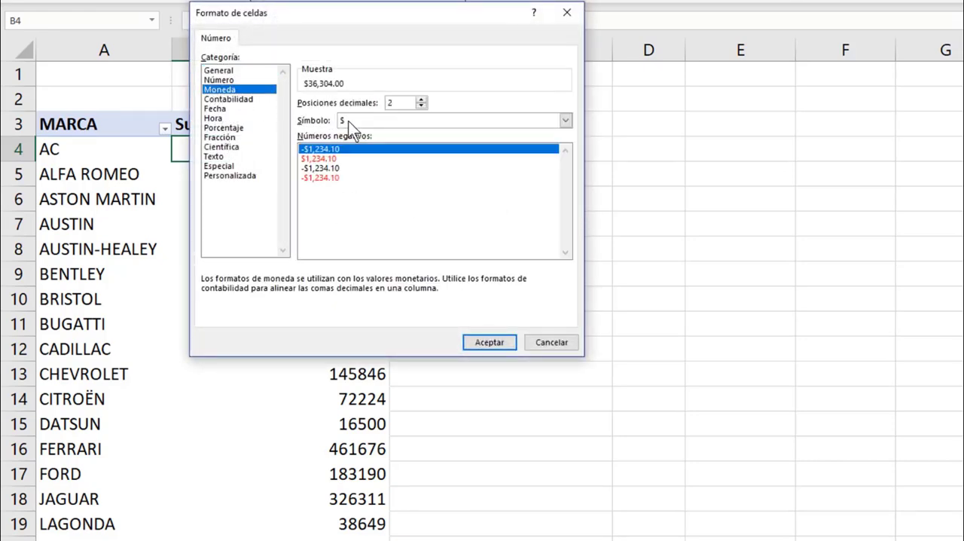
left_click(420, 106)
left_click(420, 107)
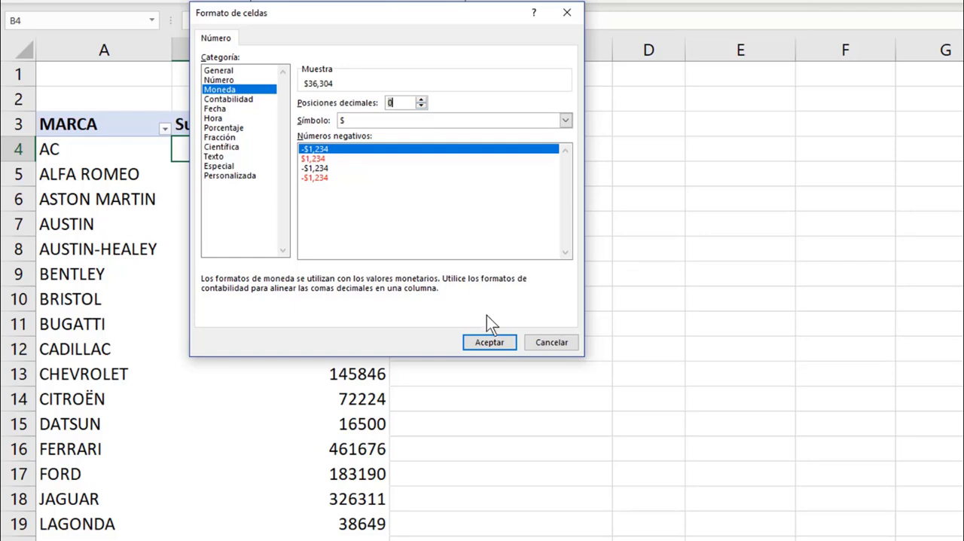
left_click(493, 343)
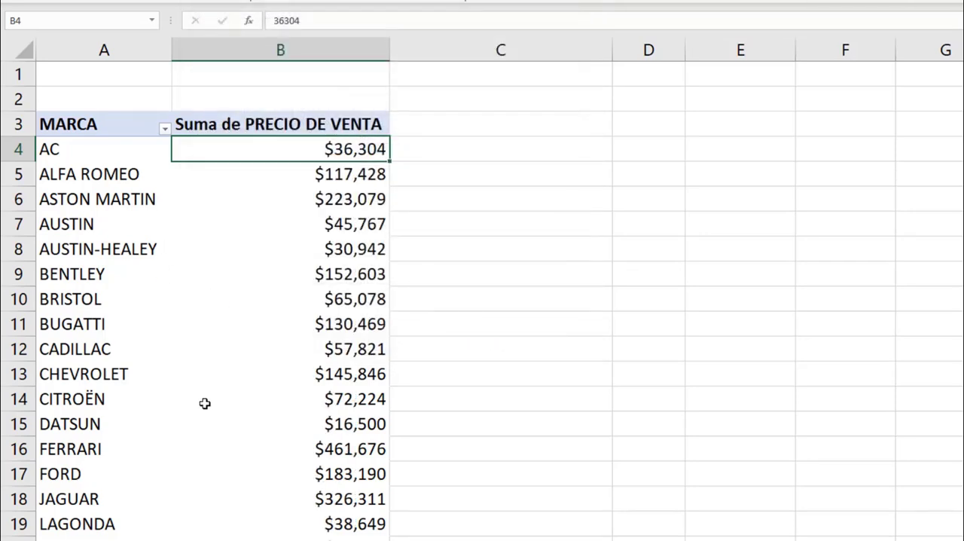
Review the sales amounts per brand from the first row down to the Total general row
scroll(204, 403, "down", 4)
scroll(204, 403, "up", 4)
scroll(205, 360, "down", 3)
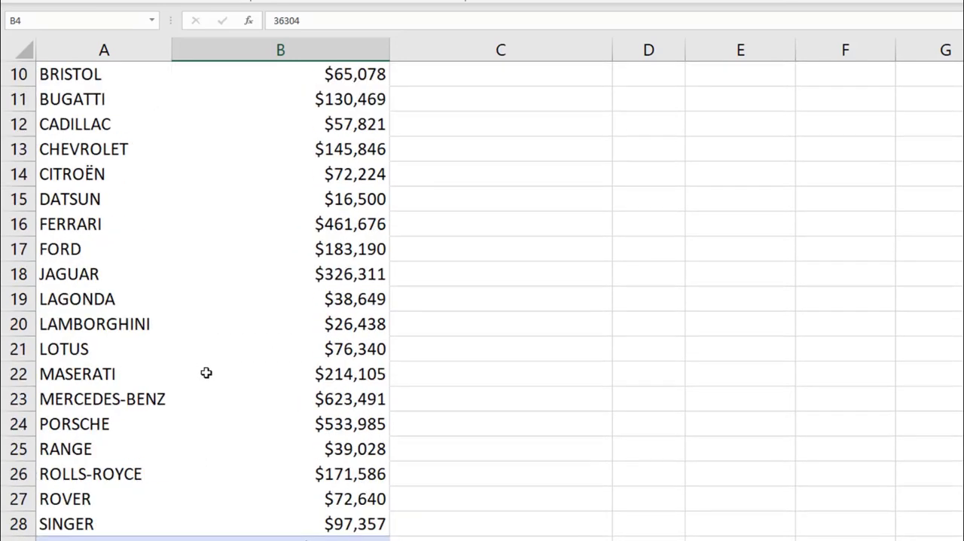
scroll(218, 241, "up", 3)
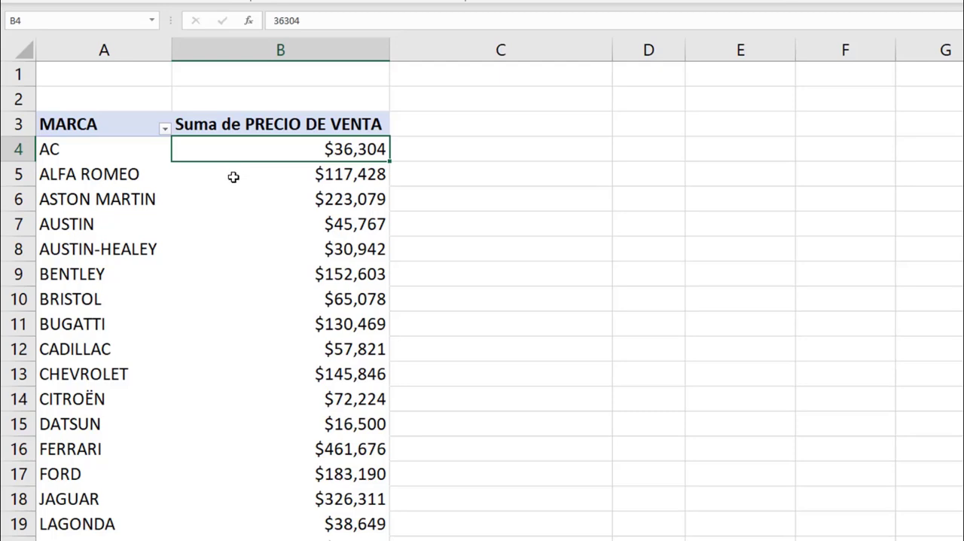
scroll(232, 179, "down", 6)
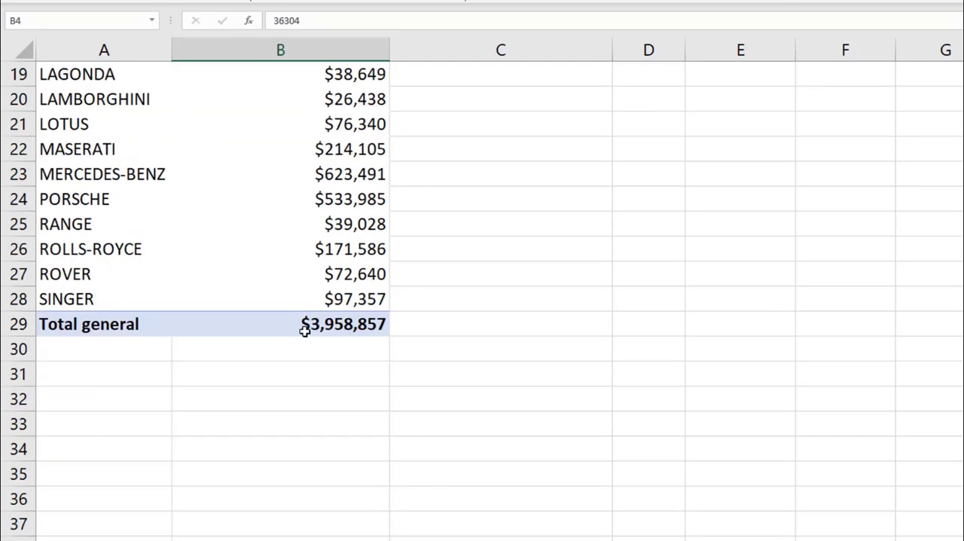
scroll(208, 287, "up", 6)
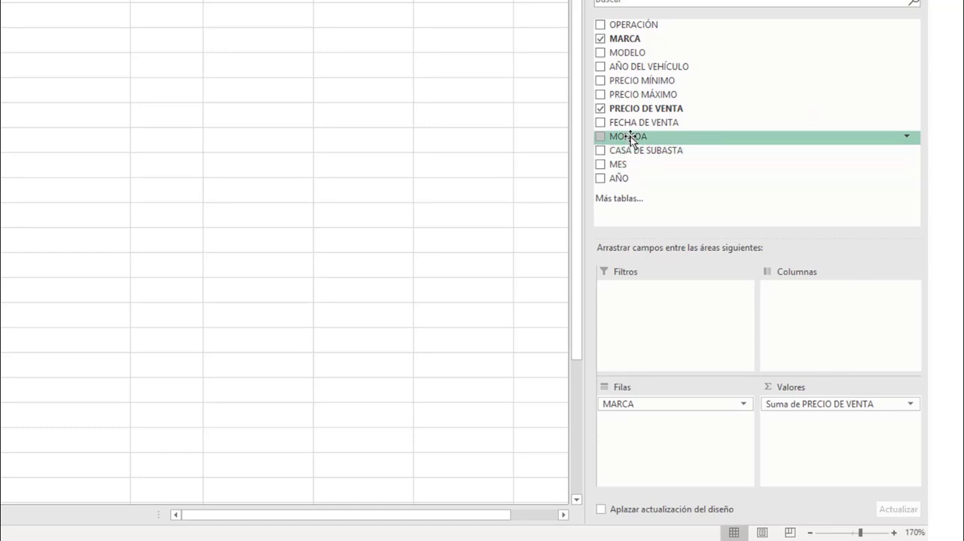
Place MONEDA below MARCA in the Filas area, and remove it from the pivot table again
left_click_drag(631, 138, 646, 414)
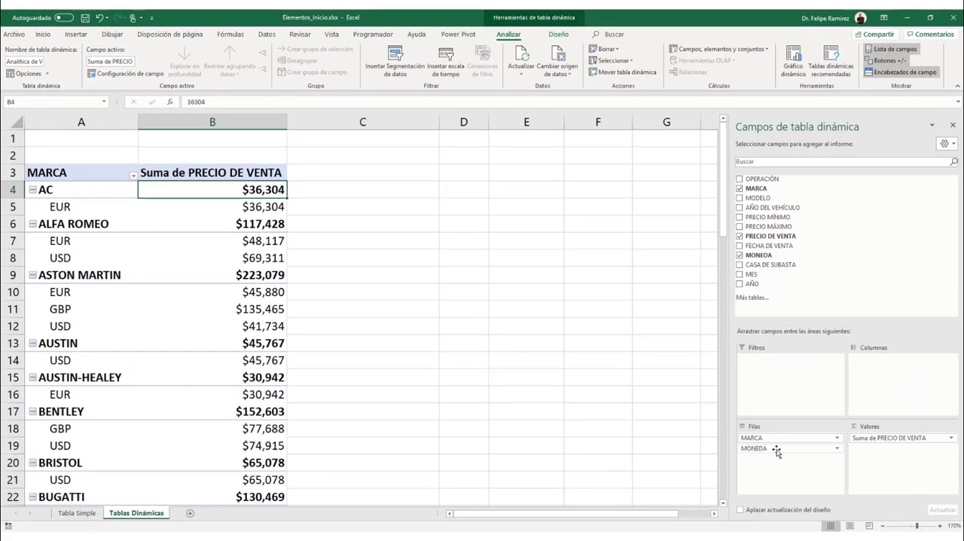
left_click_drag(806, 449, 780, 259)
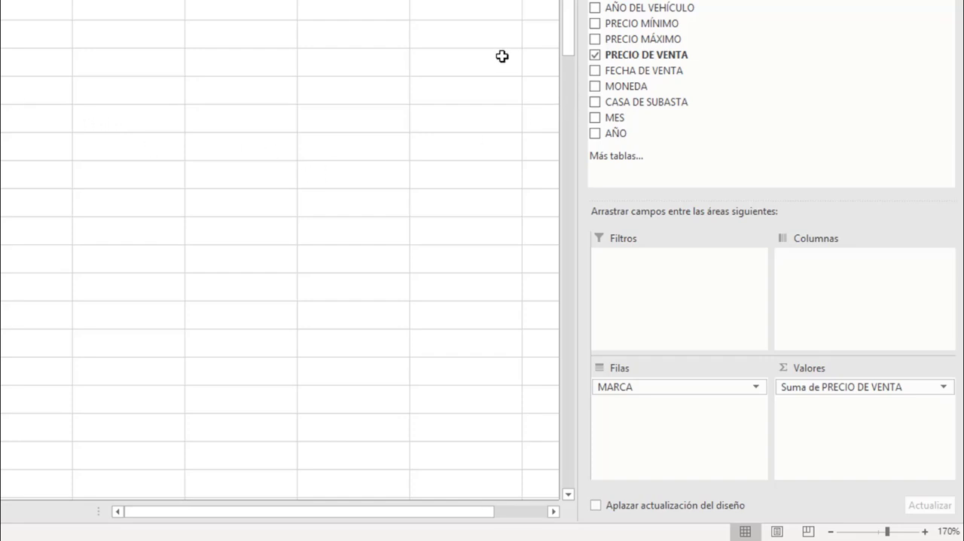
Place AÑO in the Columnas area and look through the yearly sales per brand down to the grand total
left_click_drag(641, 134, 810, 256)
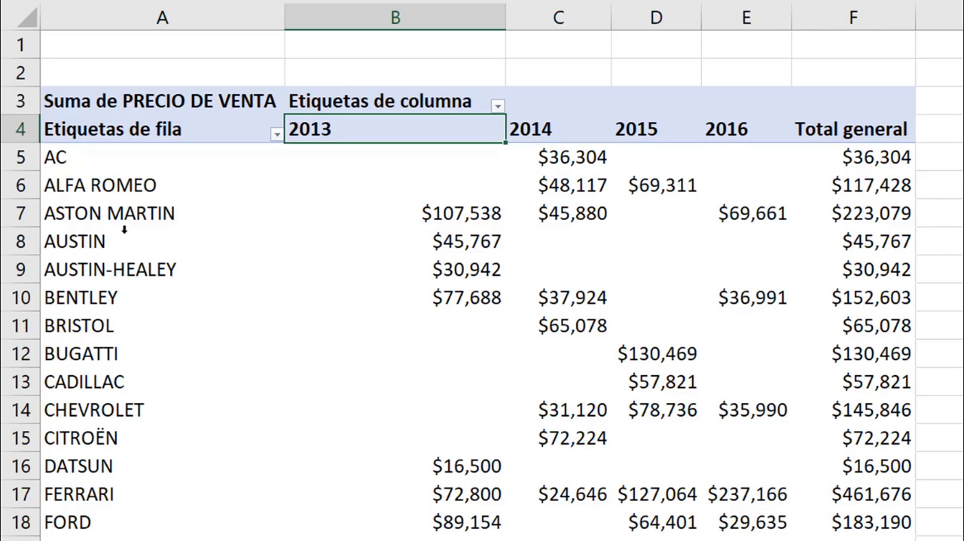
scroll(125, 245, "down", 7)
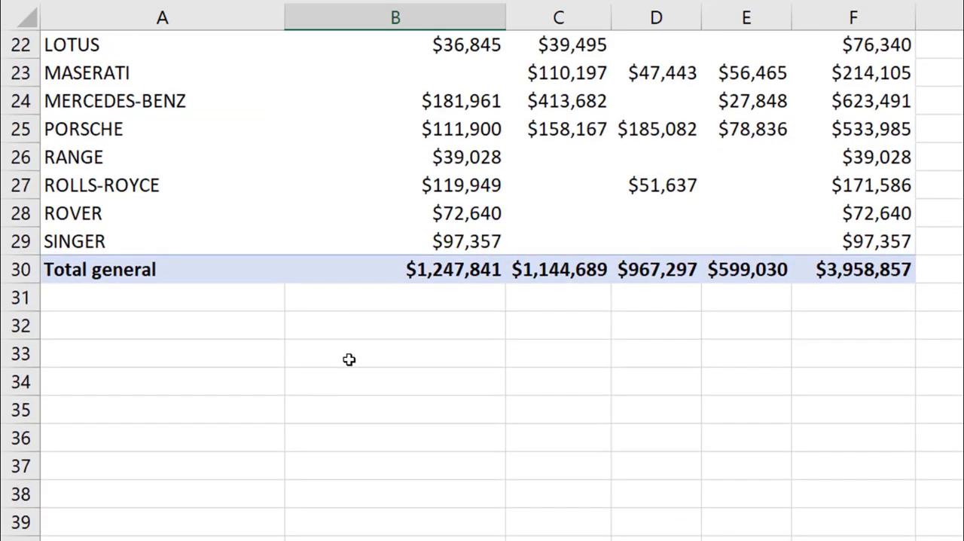
scroll(453, 312, "up", 7)
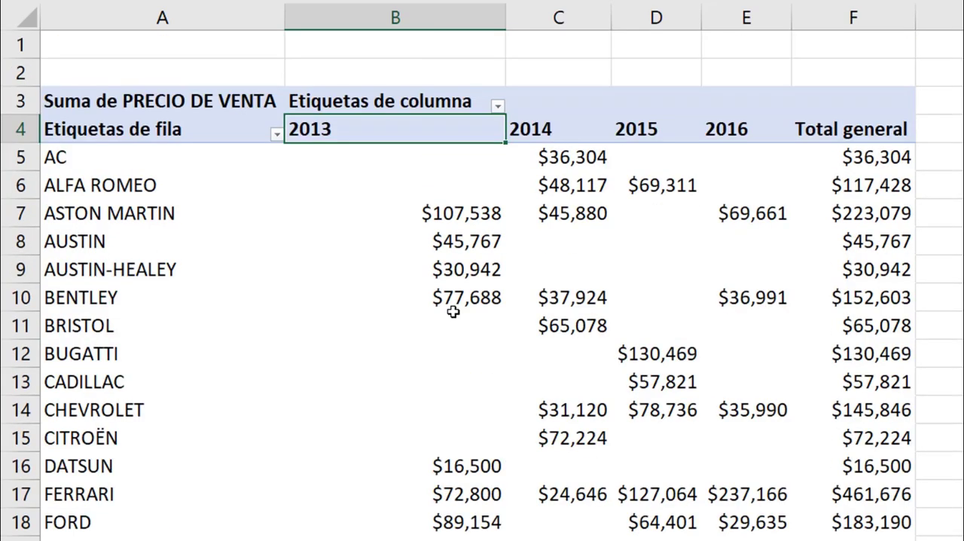
mouse_move(451, 295)
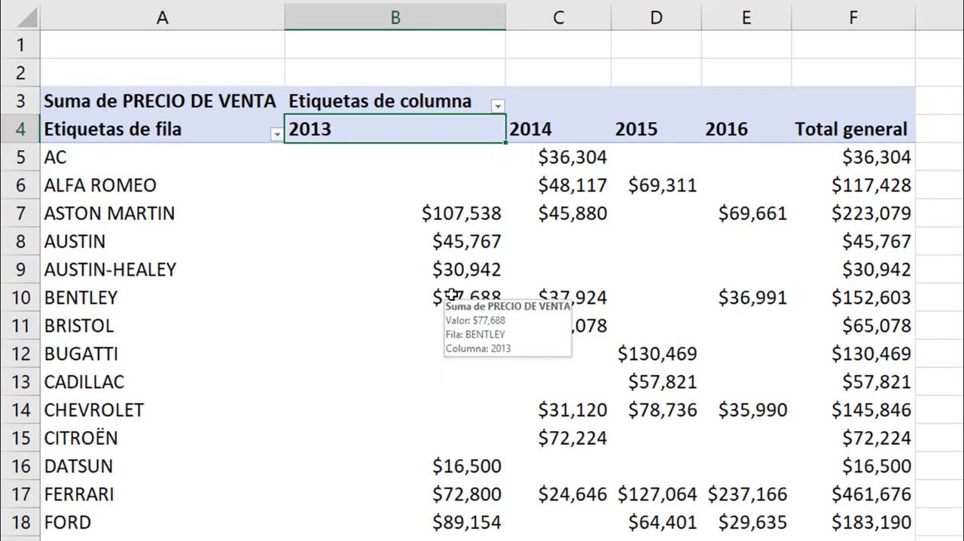
Rename the Suma de PRECIO DE VENTA header in cell A3 as CONSOLIDADO DE VENTAS
left_click(160, 104)
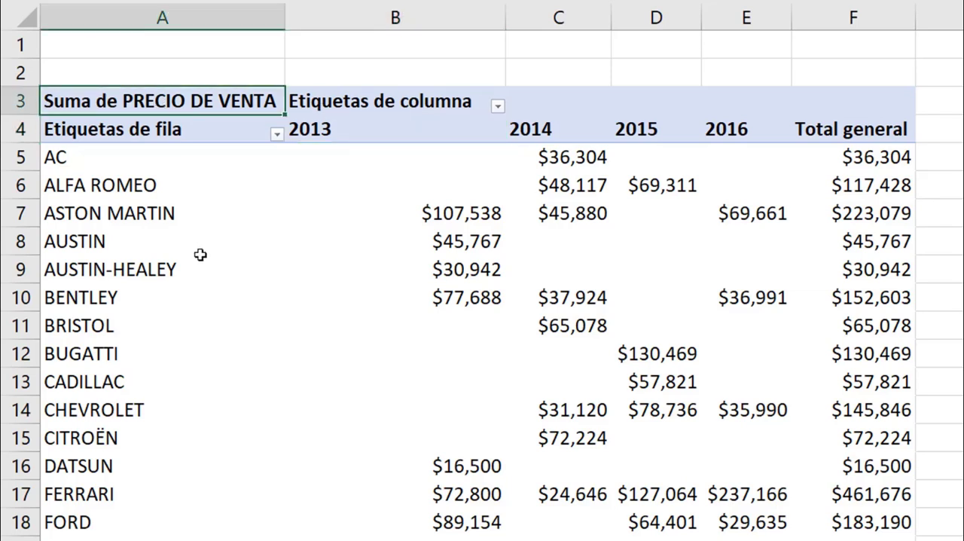
mouse_move(200, 255)
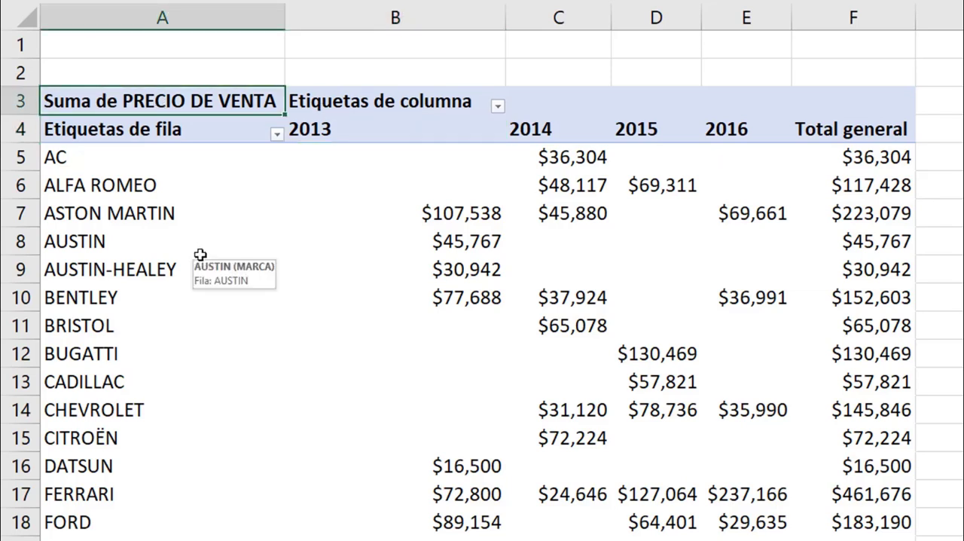
type("CONSOLIDADO DE")
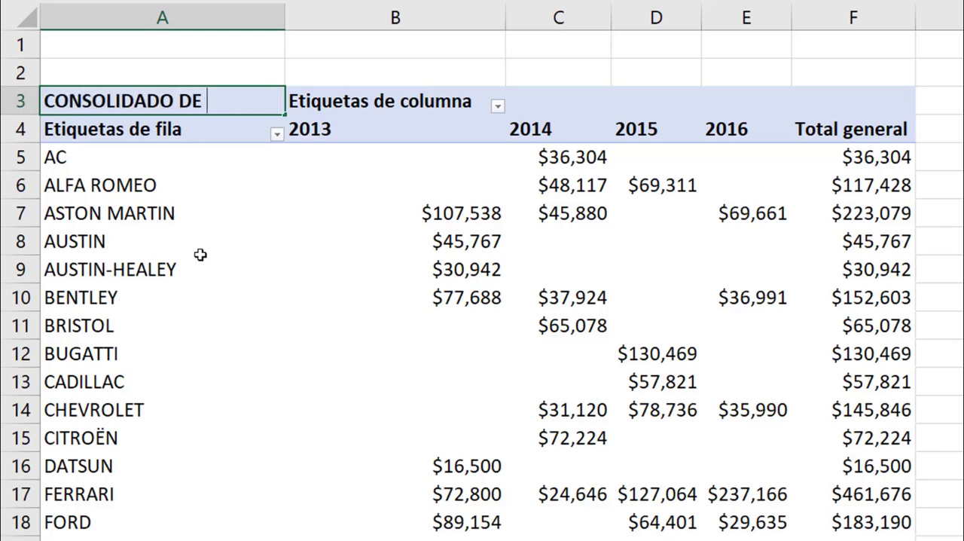
type(" VENTAS")
key("Return")
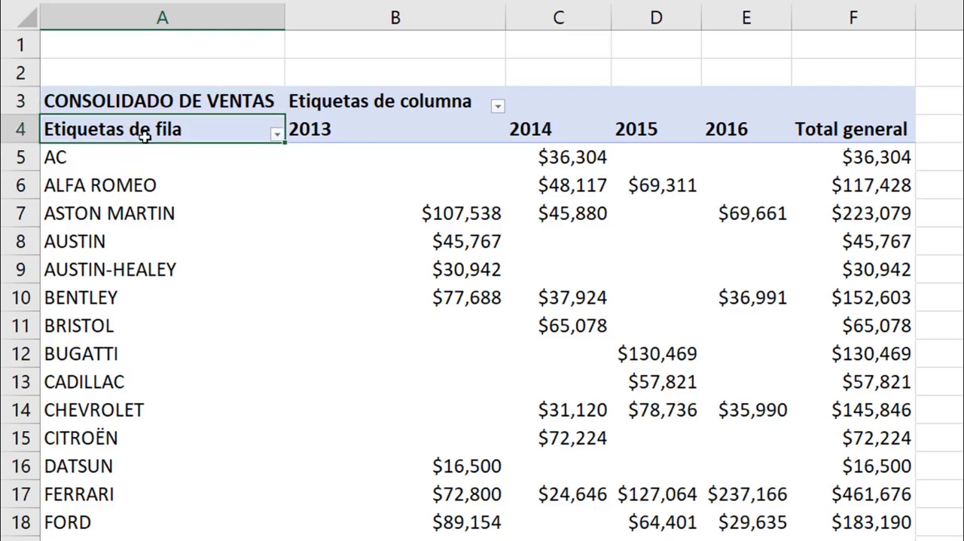
Rename the row labels header in cell A4 as MARCAS and the column labels header in cell B3 as AÑOS
type("MARCAS")
key("Return")
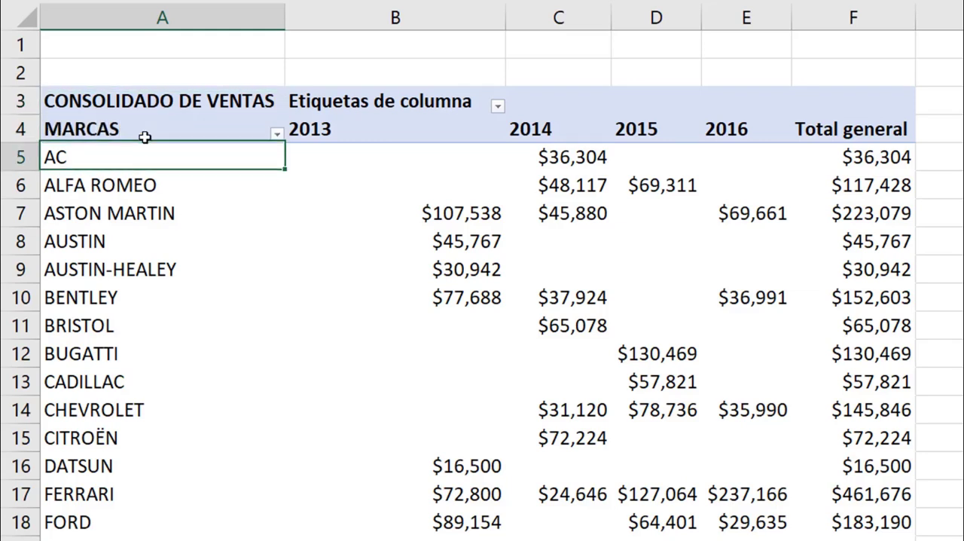
left_click_drag(145, 136, 383, 106)
type("AÑOS")
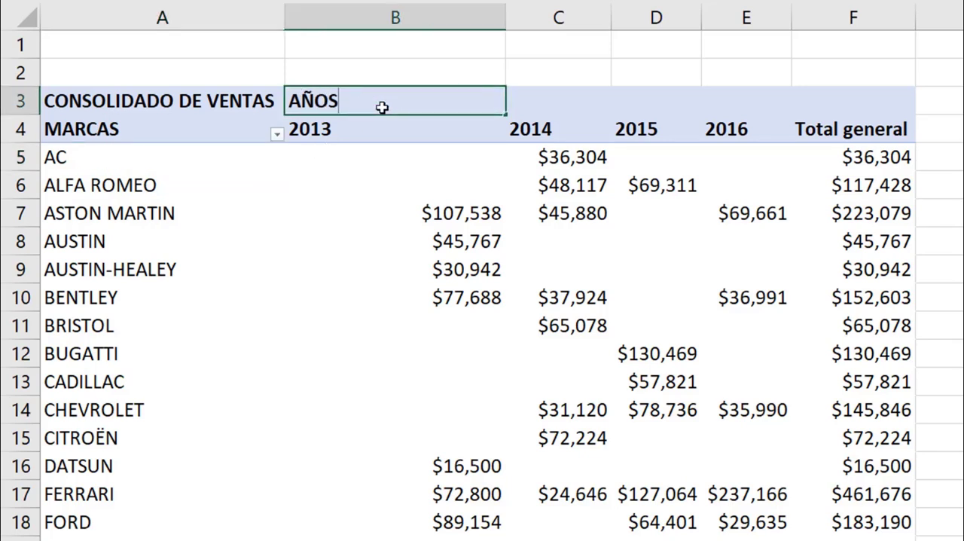
key("Return")
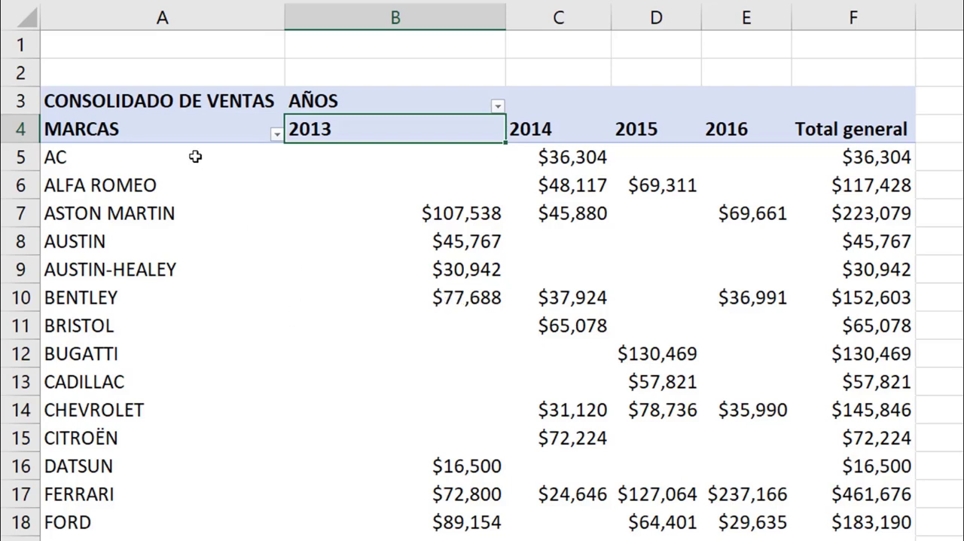
Look through the sort and filter options of the MARCAS and AÑOS headers without applying any
left_click(276, 136)
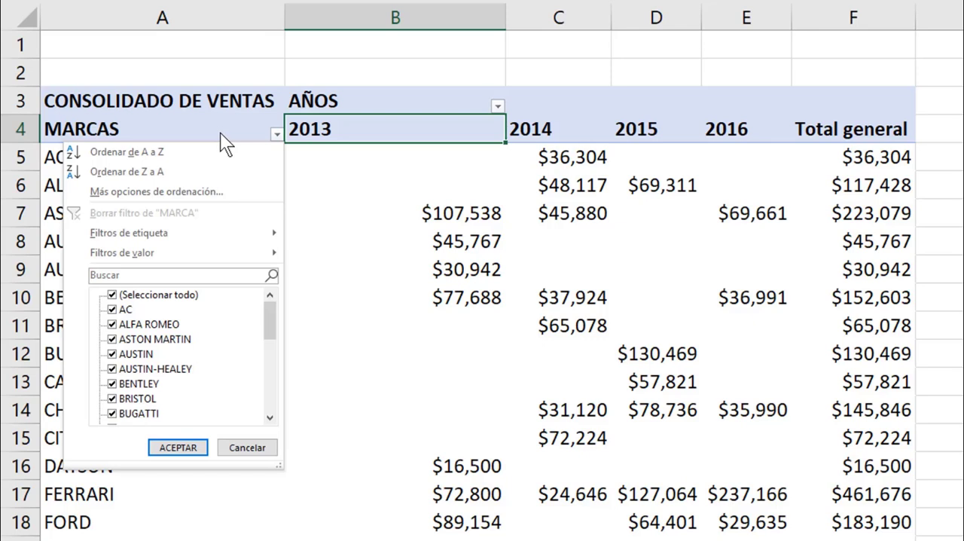
left_click(499, 105)
left_click(499, 105)
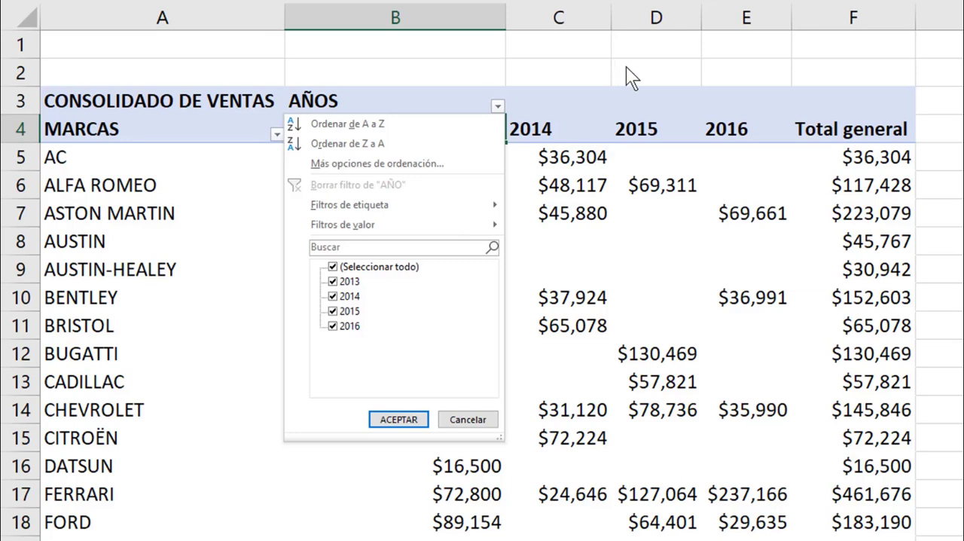
left_click(645, 73)
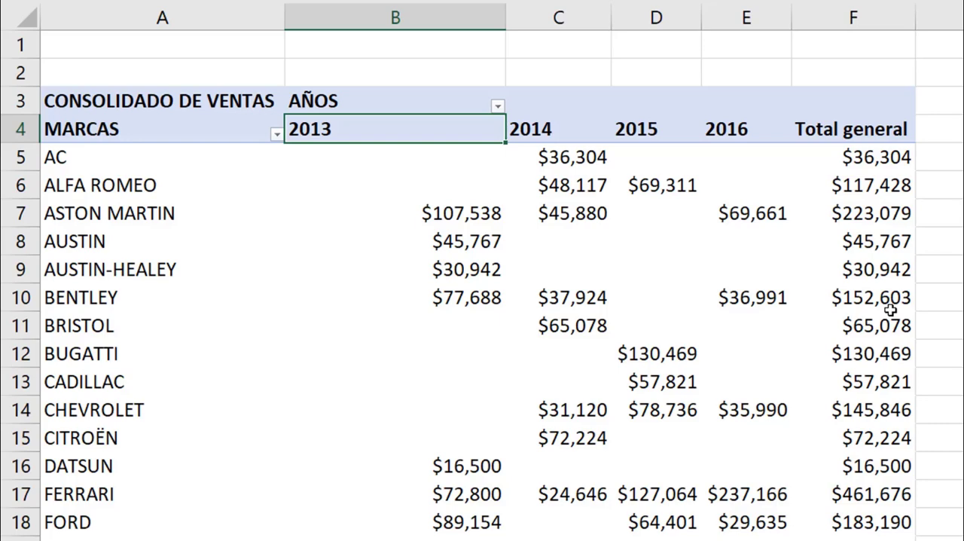
Place MONEDA in the Filtros area and filter the pivot table by the currency USD
mouse_move(890, 309)
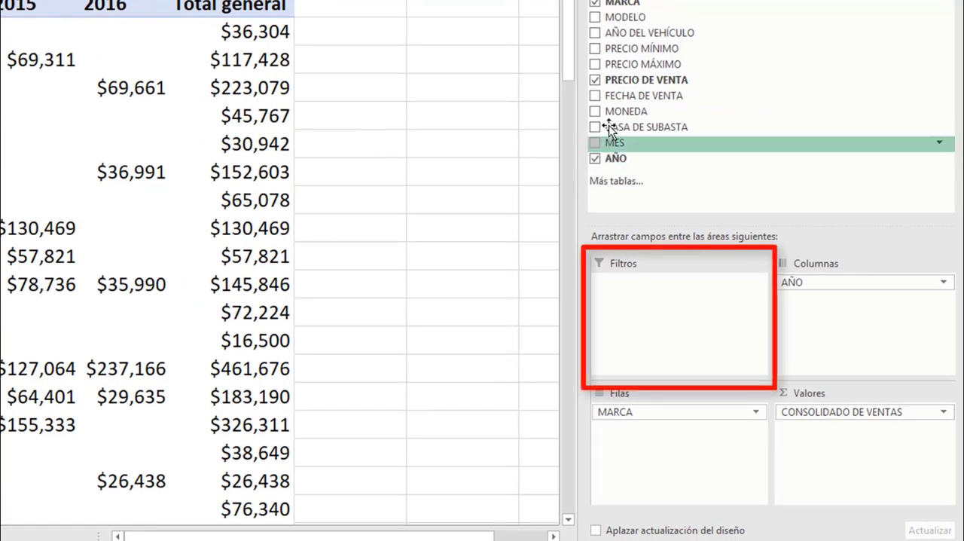
left_click_drag(619, 117, 639, 291)
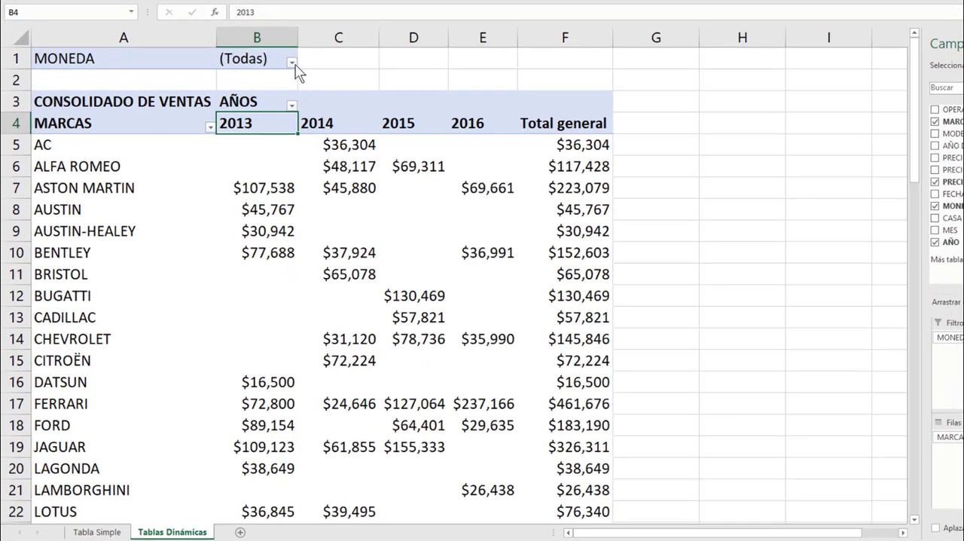
left_click(292, 62)
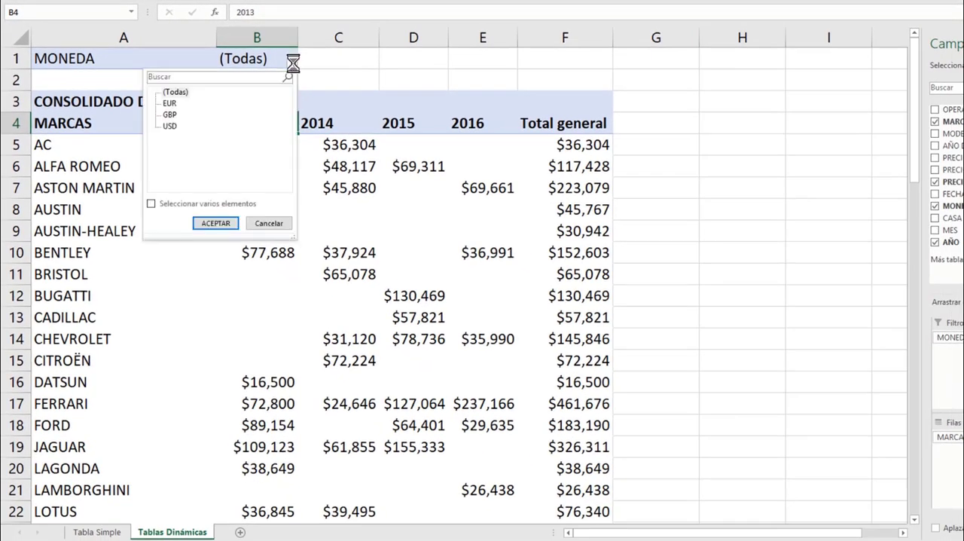
left_click(169, 127)
left_click(214, 224)
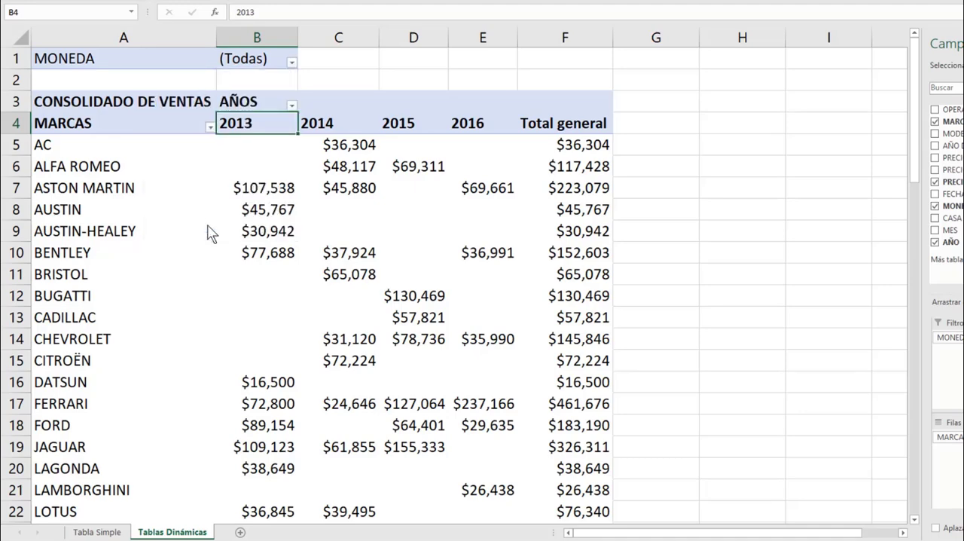